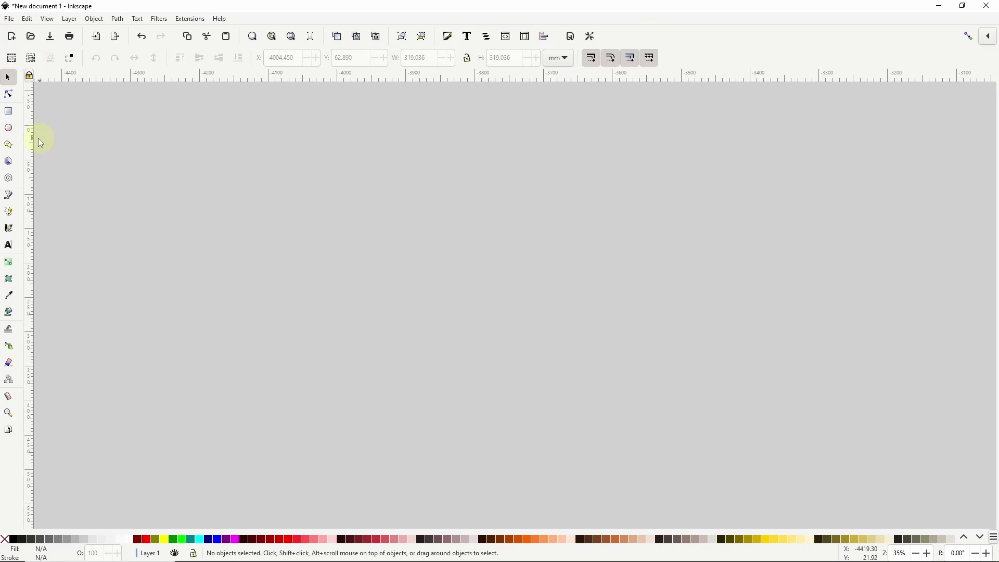
Draw a red-filled circle about 246 mm wide in the middle of the canvas.
click(8, 128)
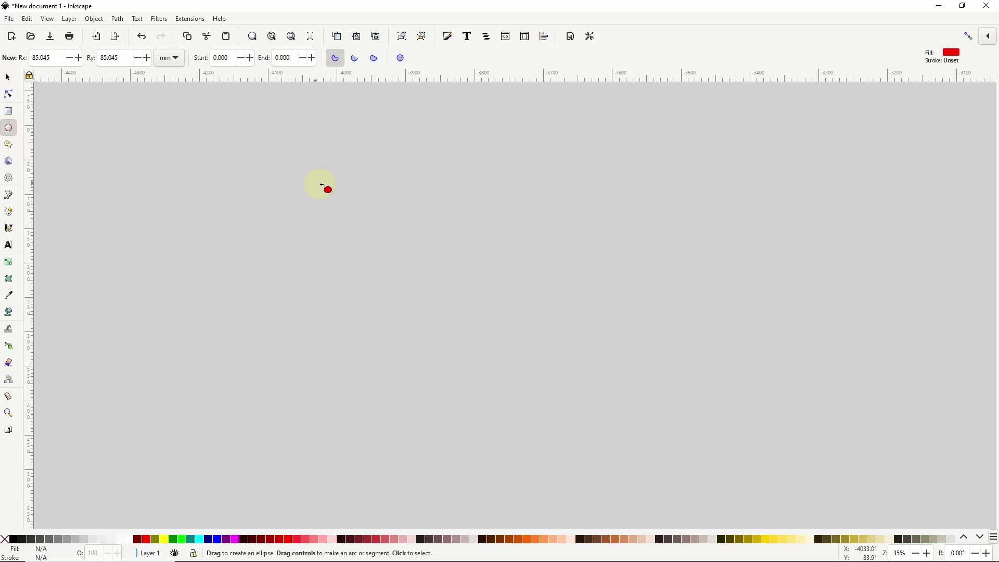
drag(357, 197, 554, 366)
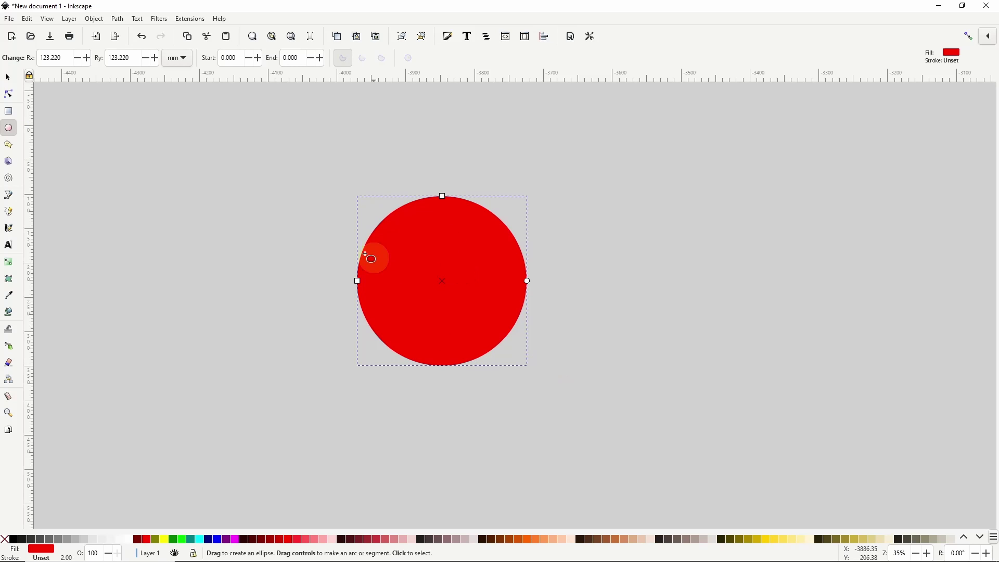
click(9, 79)
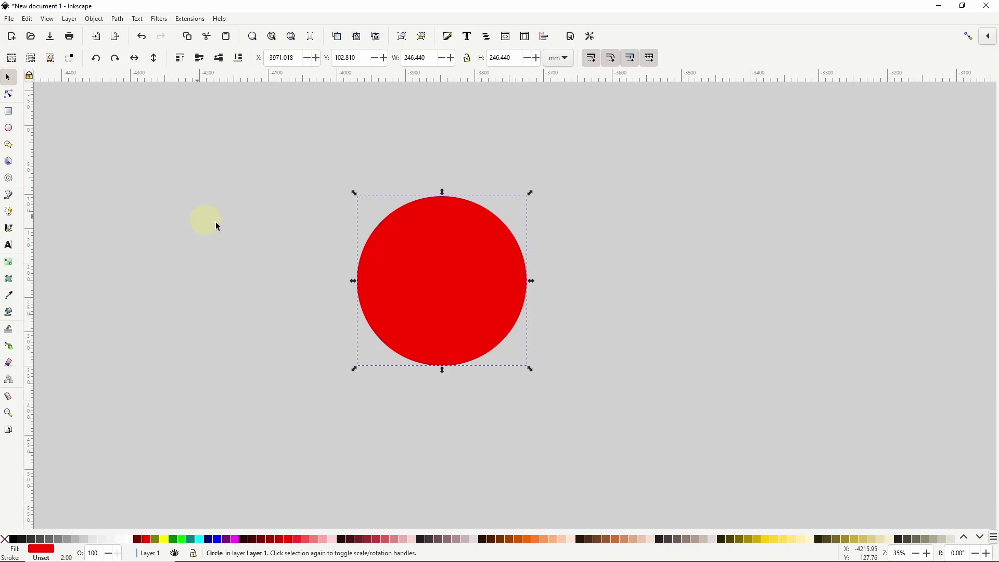
Duplicate the circle, fill the copy blue and shrink it to about 70% around its centre.
right_click(428, 241)
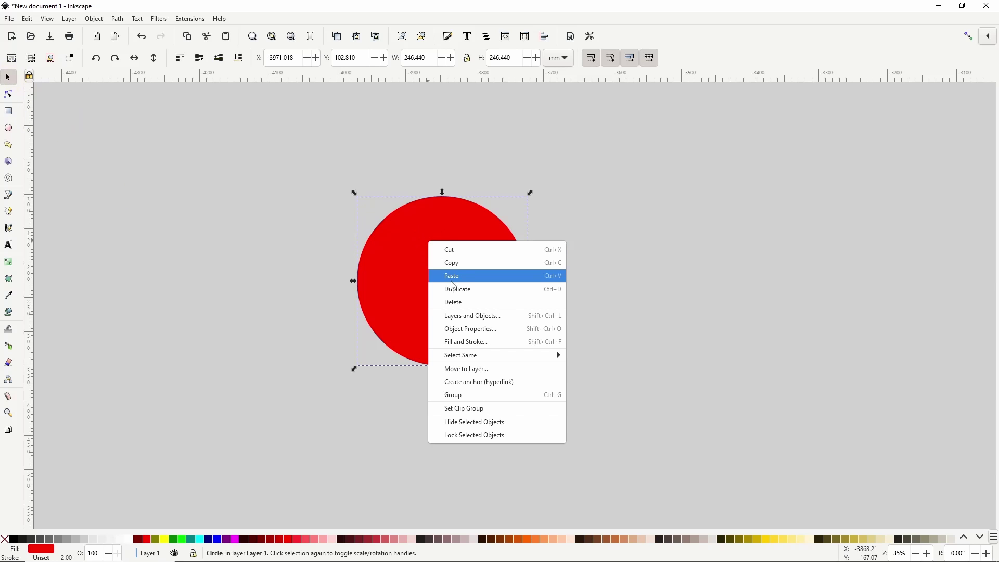
click(460, 291)
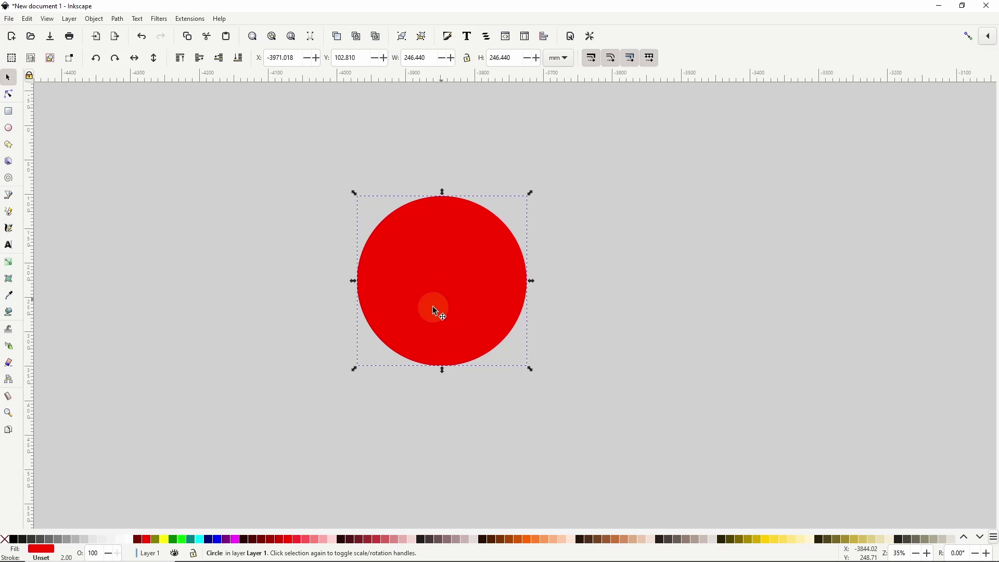
click(218, 540)
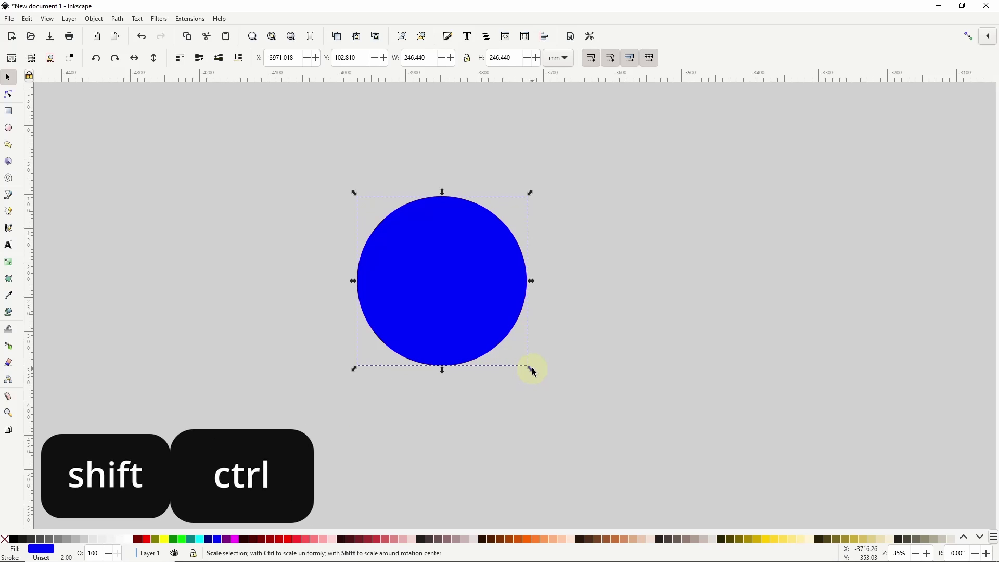
drag(531, 371, 507, 341)
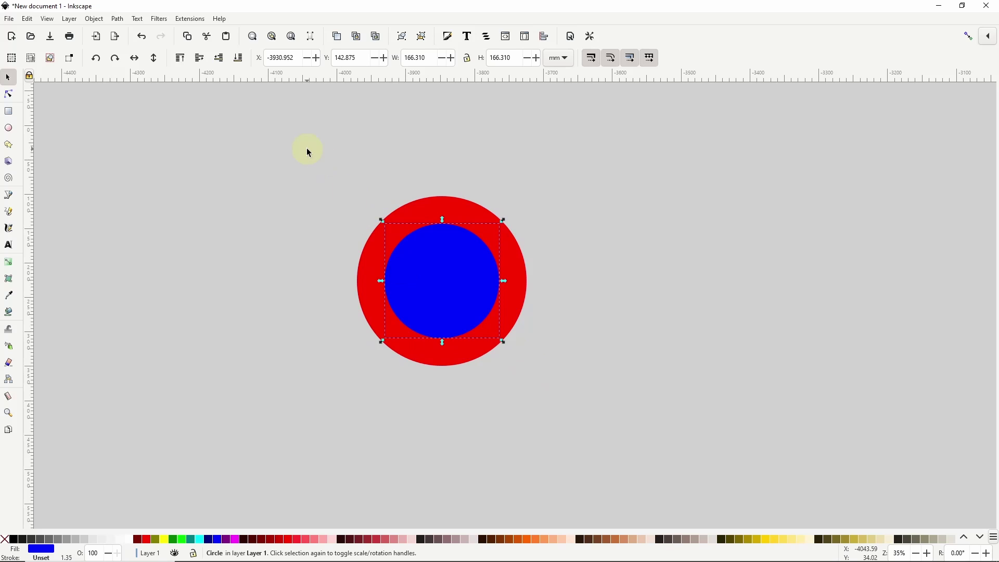
Subtract the blue circle from the red one with Path > Difference, leaving a ring.
drag(308, 149, 576, 415)
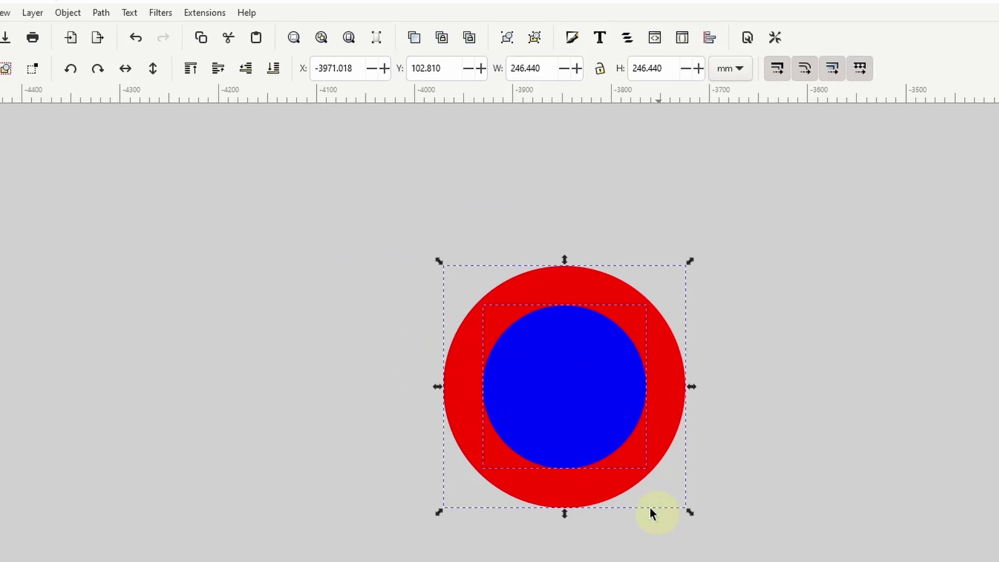
click(95, 11)
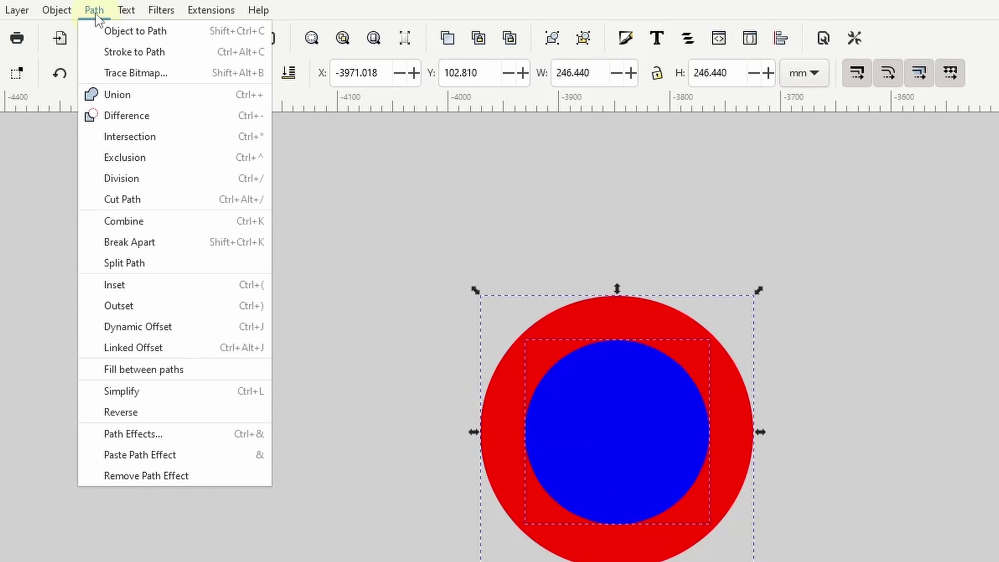
click(123, 115)
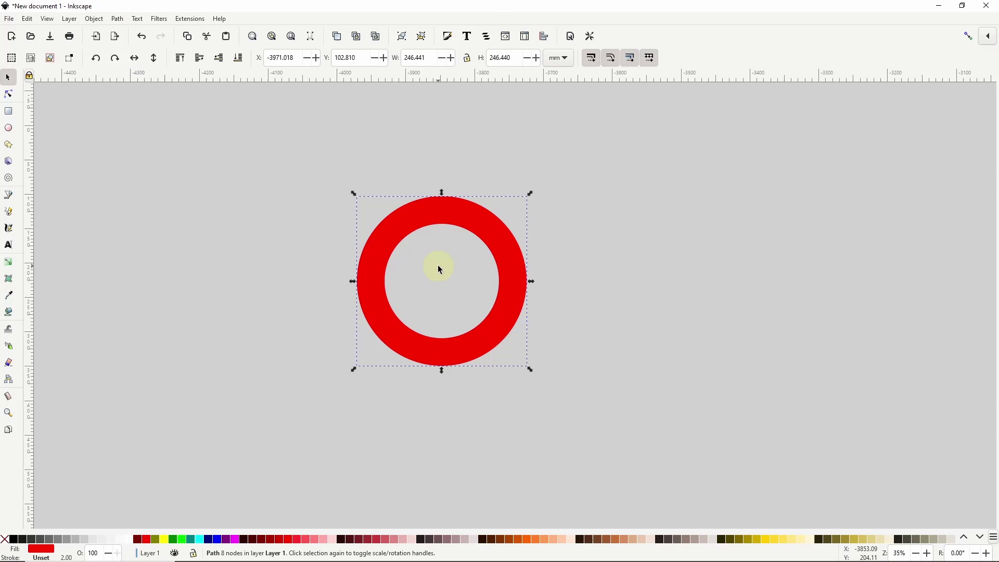
Apply an Inner Drop Shadow filter with 13.1 px blur to the red ring.
click(159, 20)
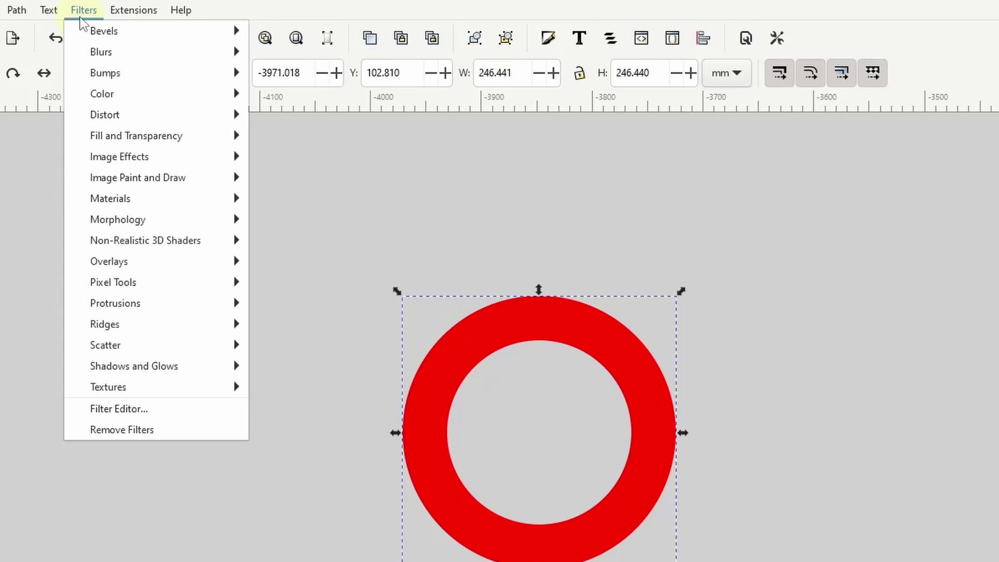
mouse_move(171, 366)
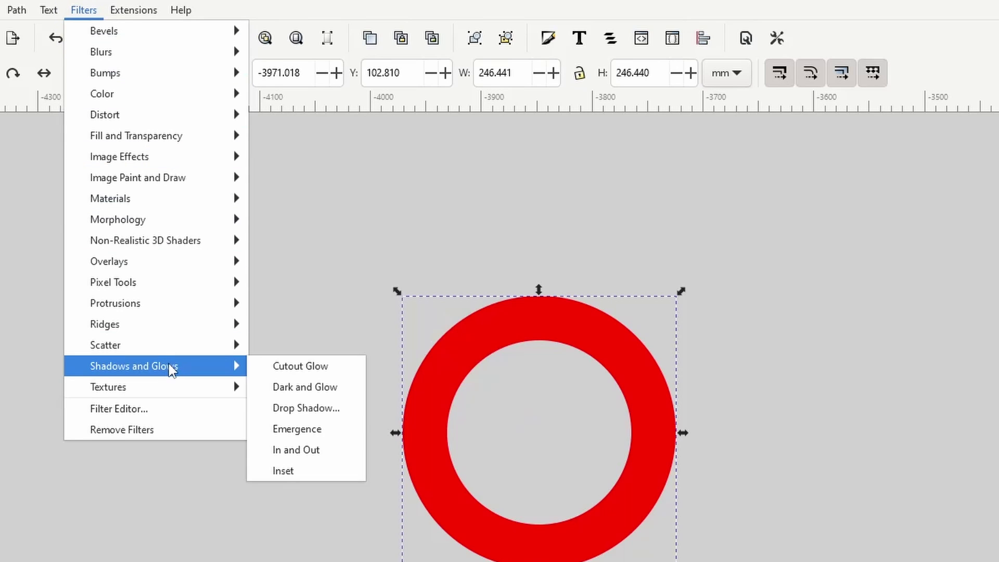
click(313, 412)
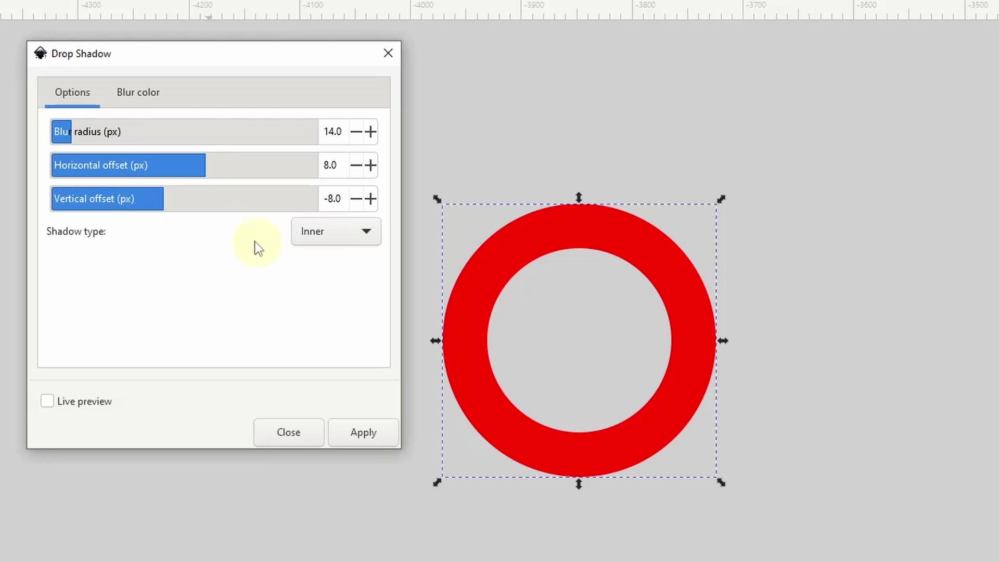
click(146, 94)
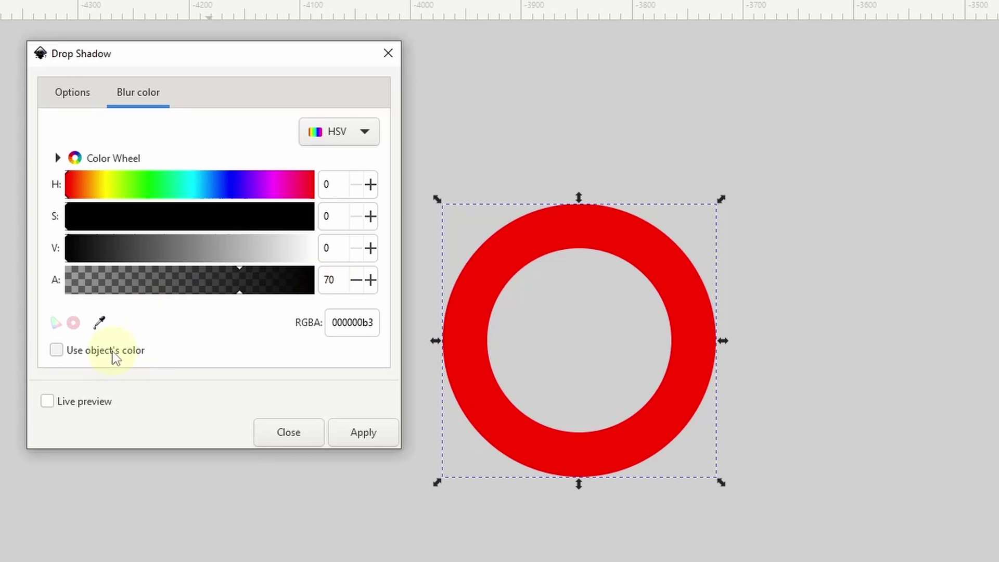
click(68, 91)
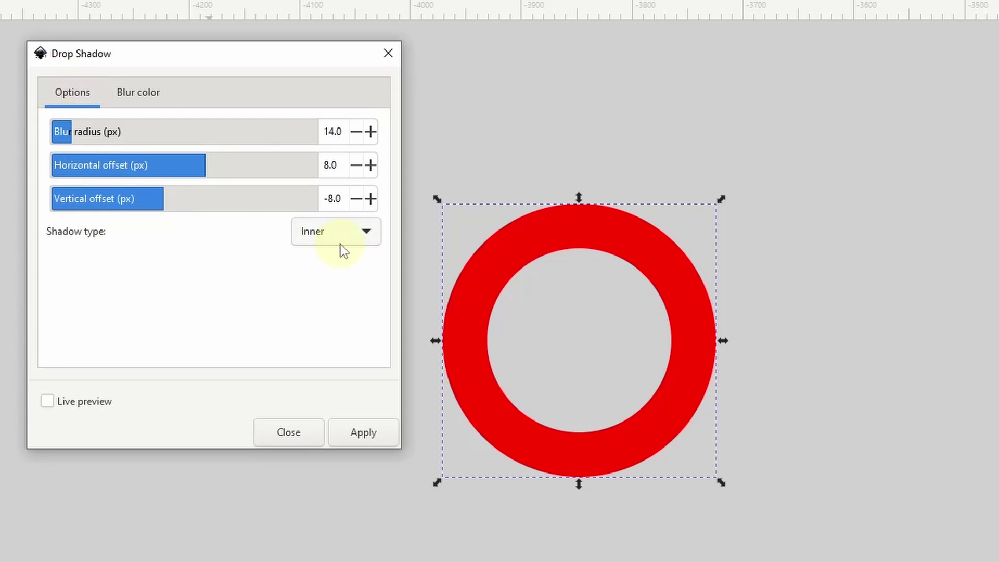
click(78, 403)
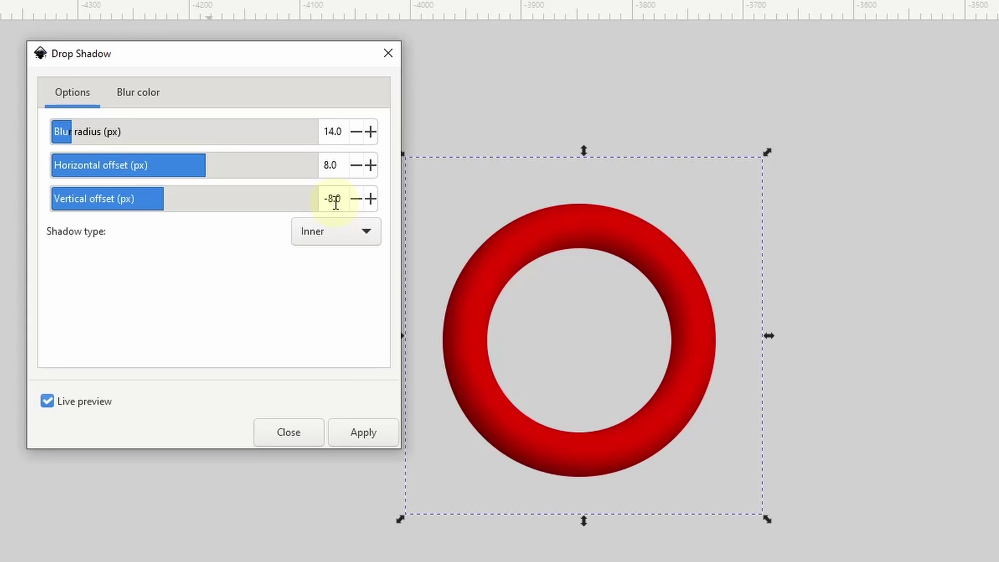
click(339, 138)
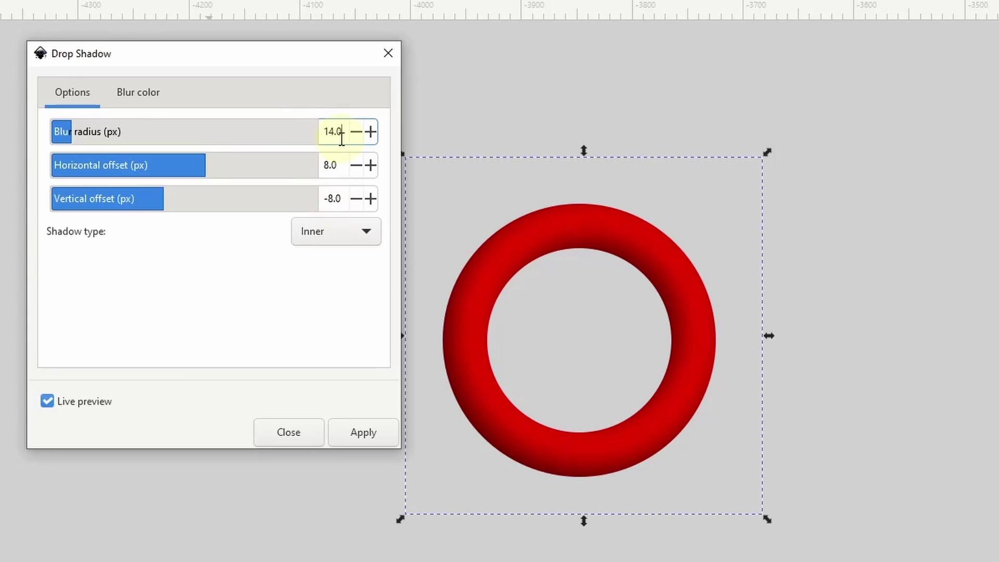
scroll(341, 138, down, 4)
scroll(341, 139, down, 5)
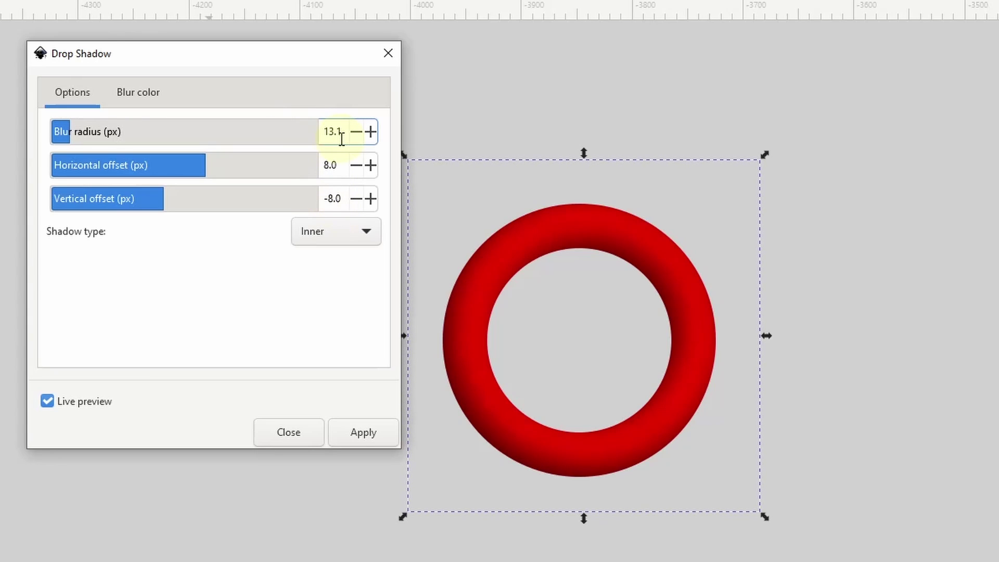
click(349, 432)
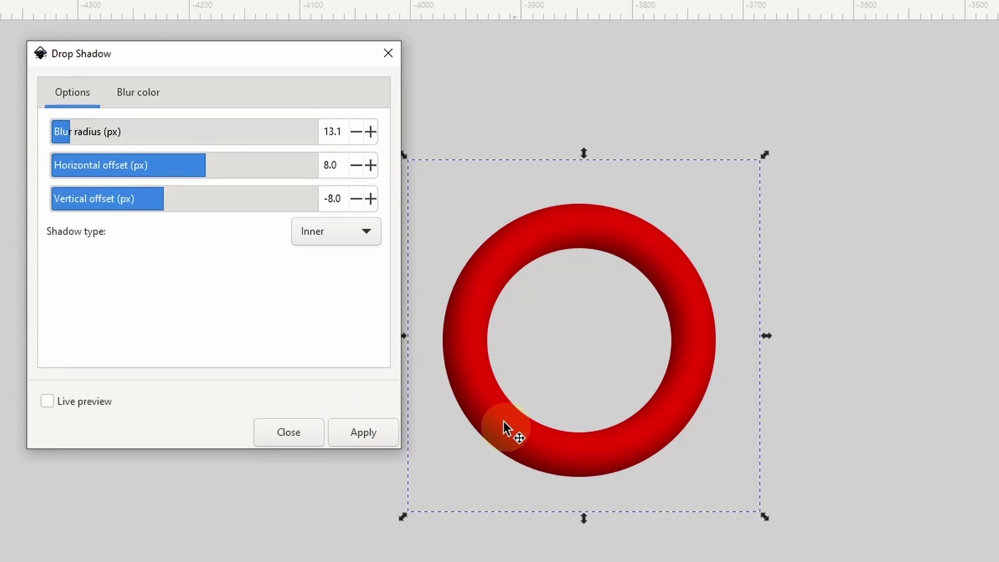
Change the shadow colour to a lighter, more transparent tone.
click(157, 100)
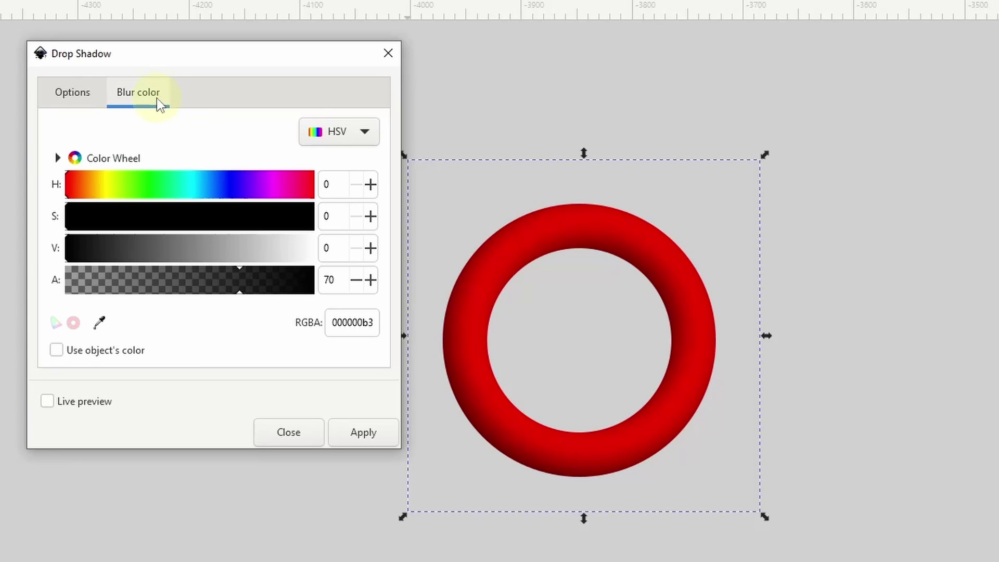
drag(94, 235, 339, 256)
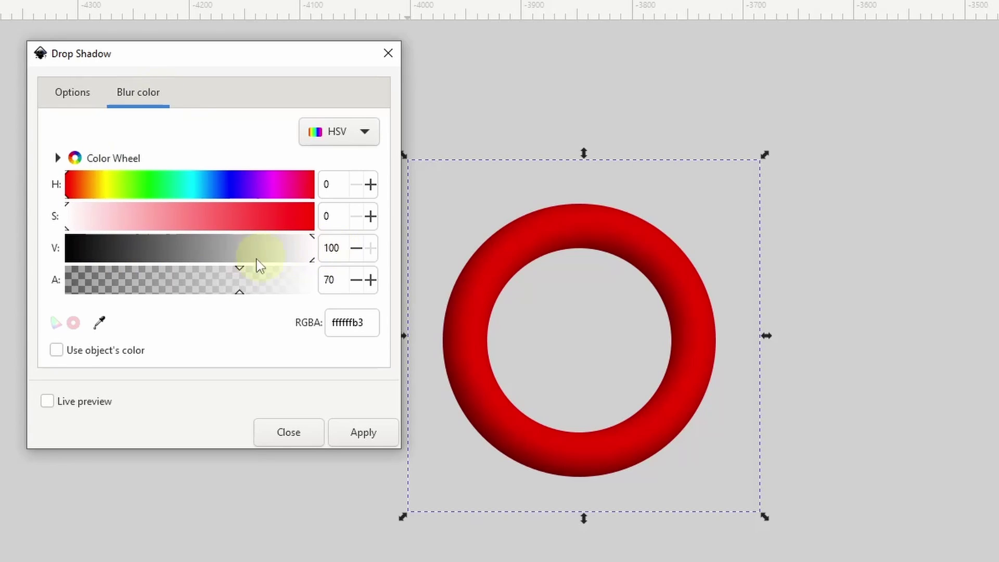
drag(232, 290, 170, 284)
Apply a second inner shadow with 4.6 px blur and offsets 4 and -4.
click(74, 96)
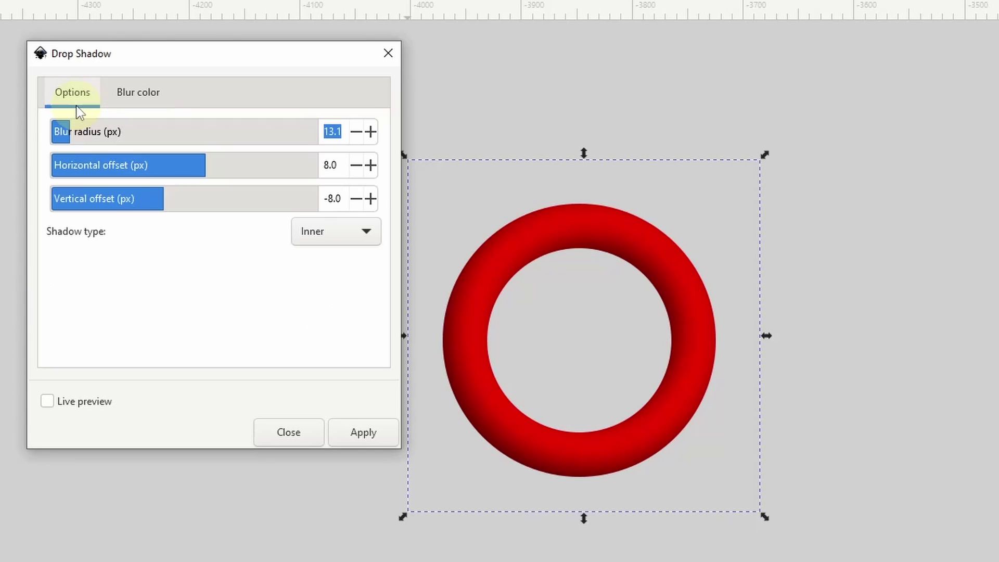
click(87, 405)
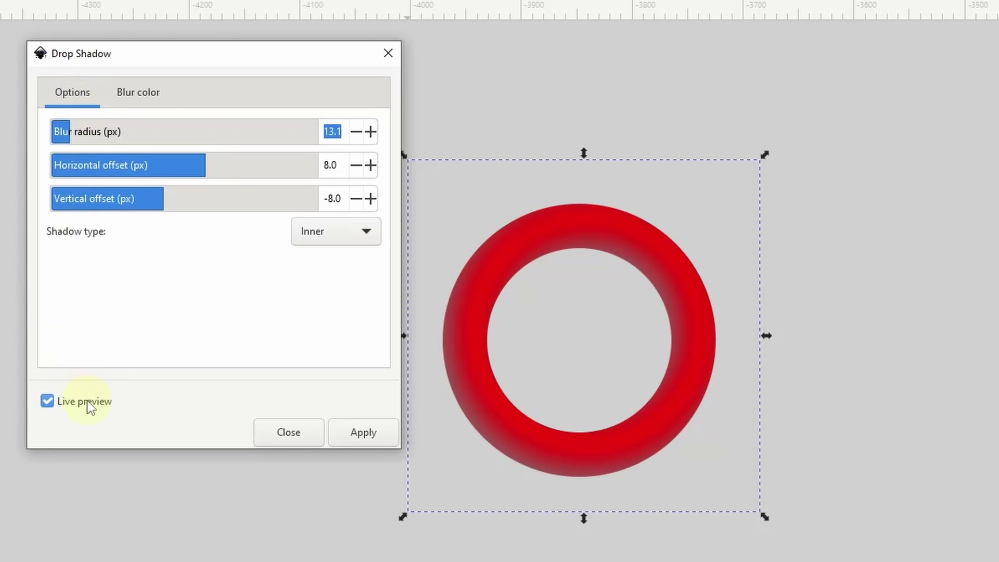
click(342, 130)
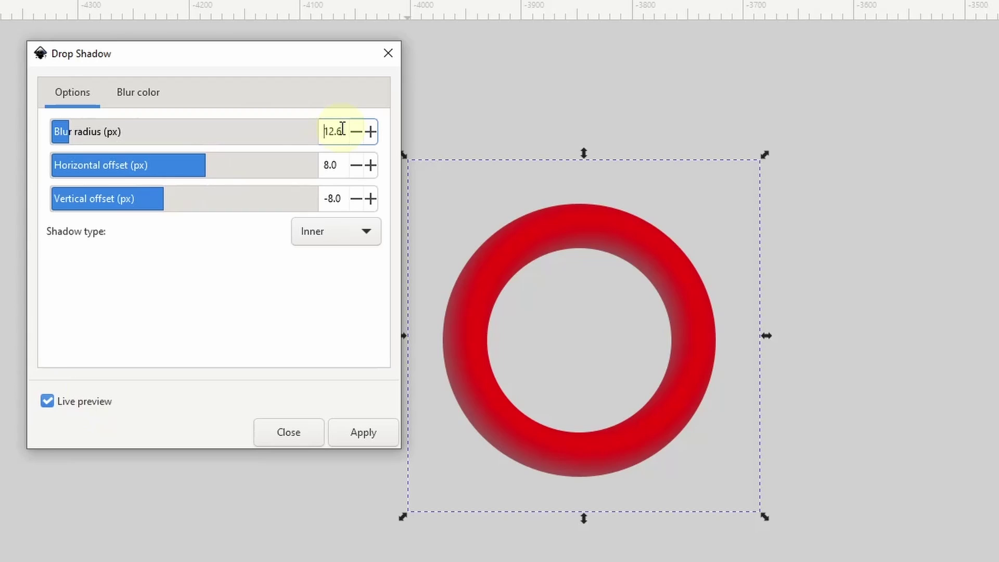
scroll(342, 129, down, 13)
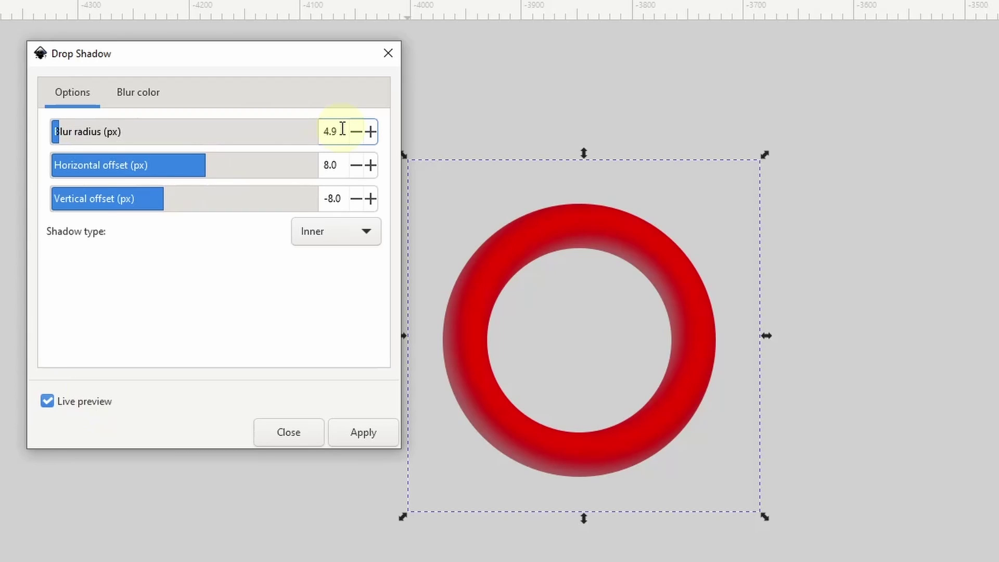
scroll(343, 129, down, 3)
double_click(341, 163)
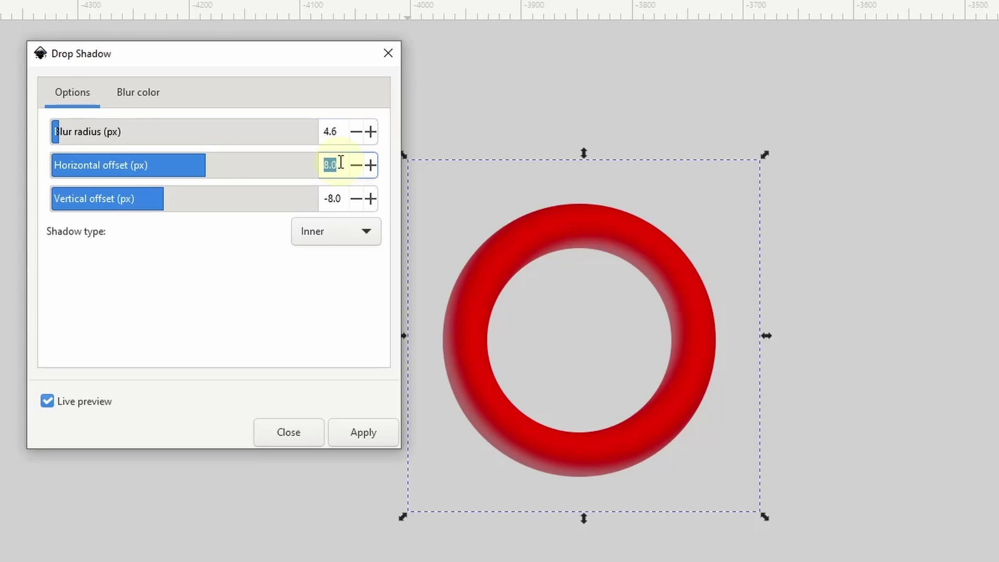
text(4)
double_click(326, 198)
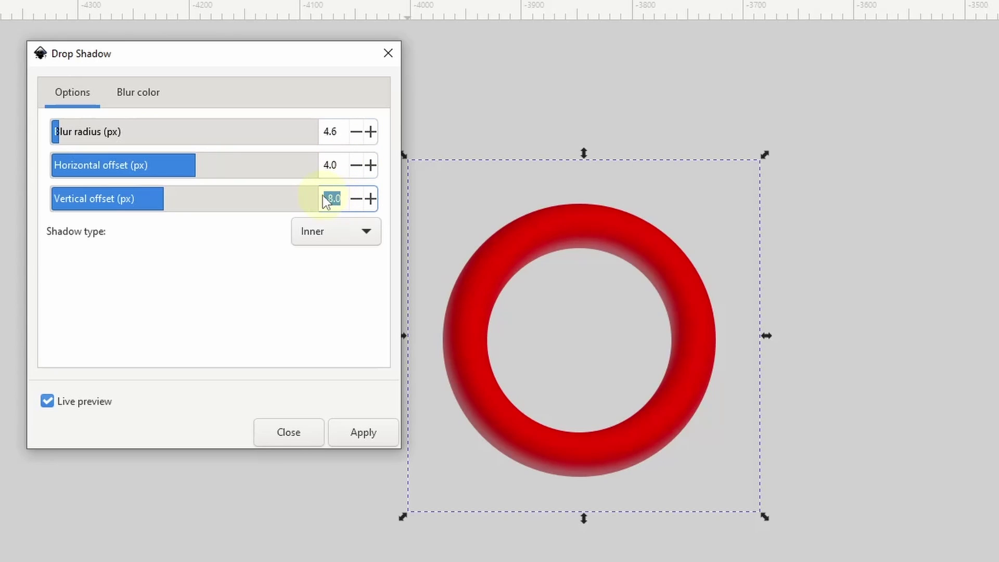
text(-4)
click(336, 166)
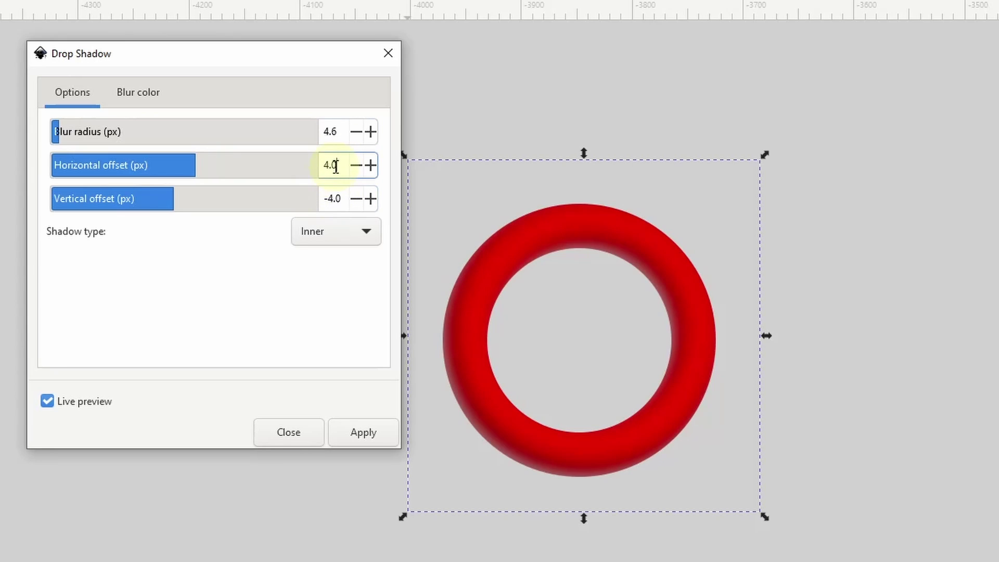
click(368, 432)
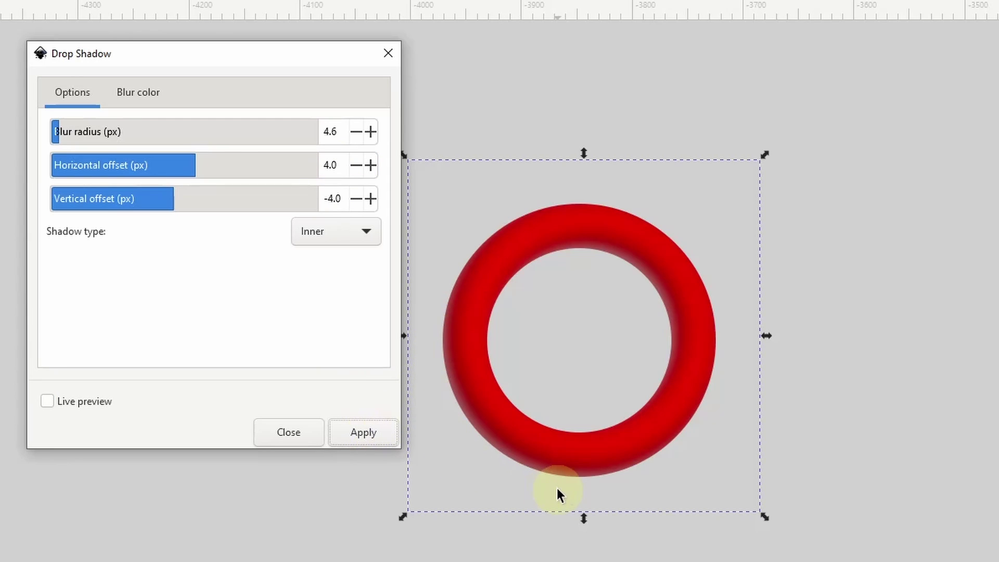
Set the shadow colour to black with alpha 68.
click(148, 97)
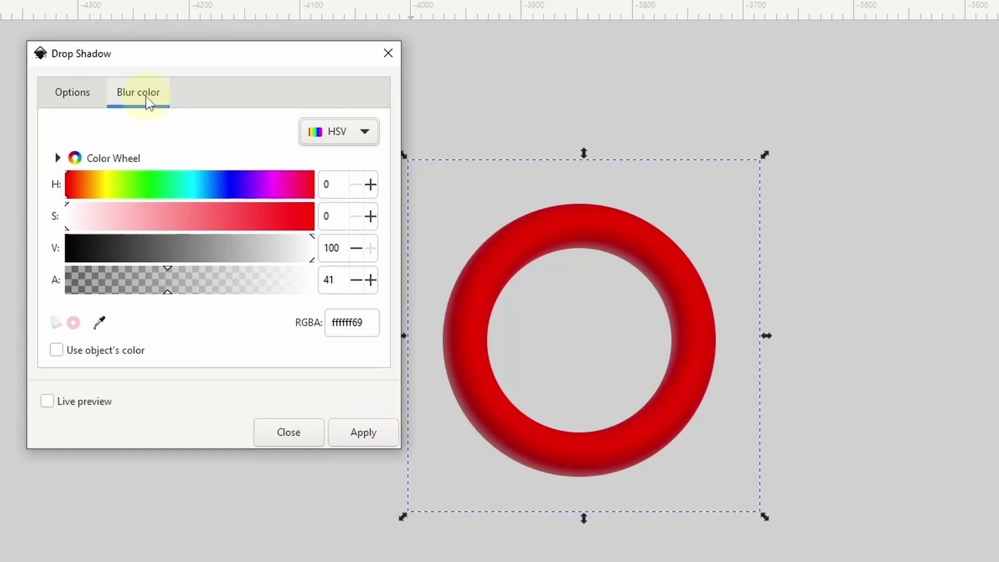
drag(185, 250, 67, 245)
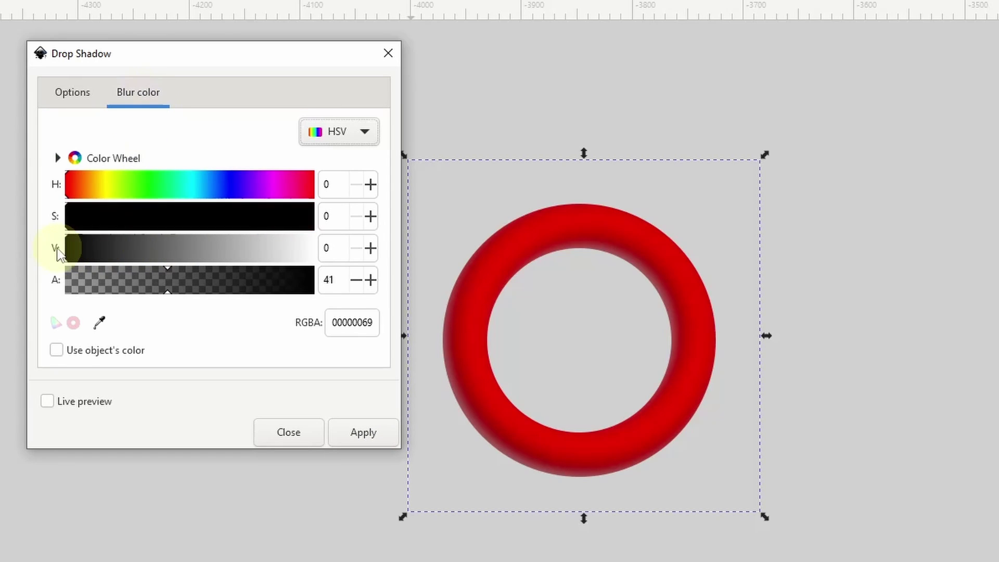
drag(165, 290, 237, 291)
click(77, 96)
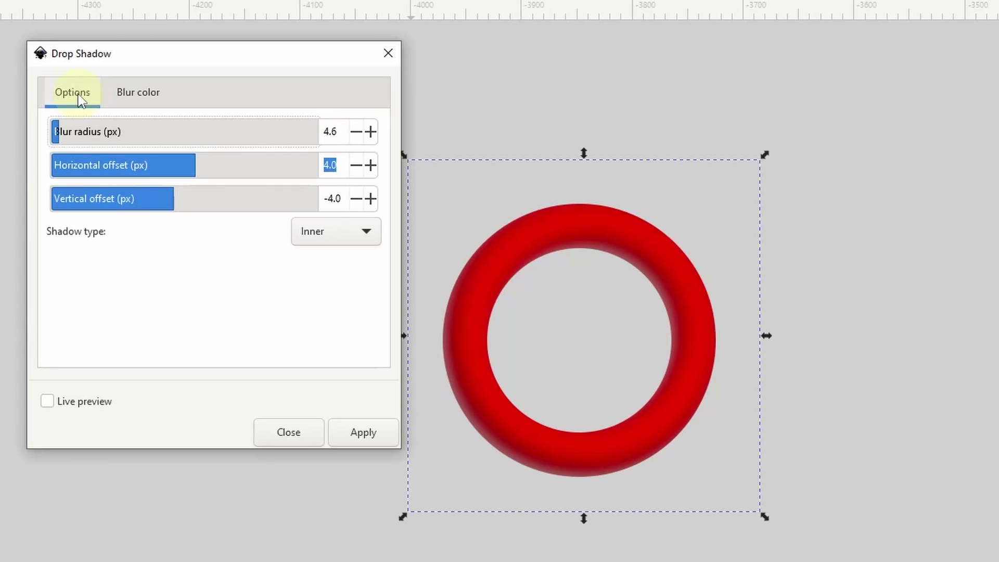
Apply an Outer drop shadow with offsets -5 and 5 and 5.5 px blur, then close the dialog.
click(310, 231)
click(315, 215)
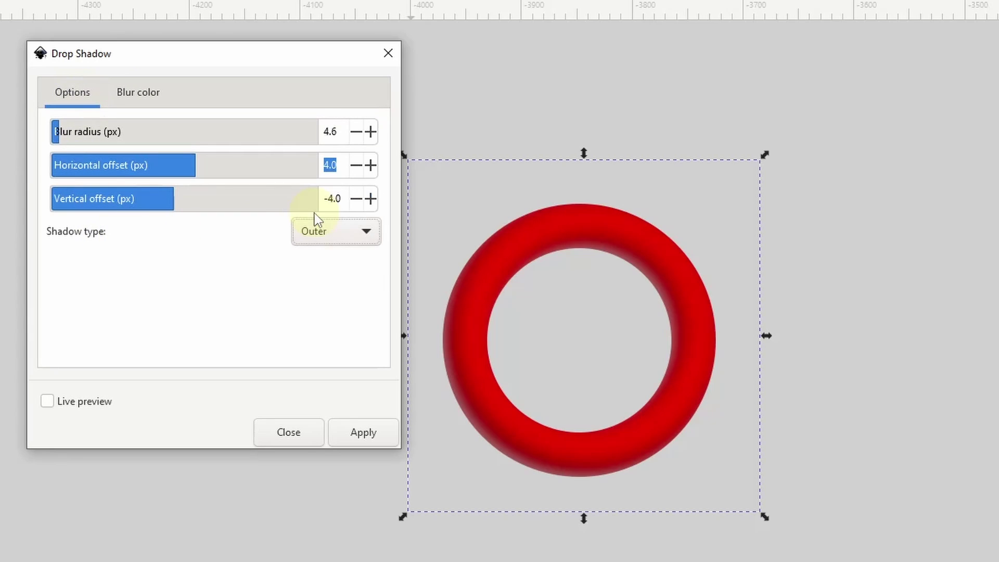
click(99, 403)
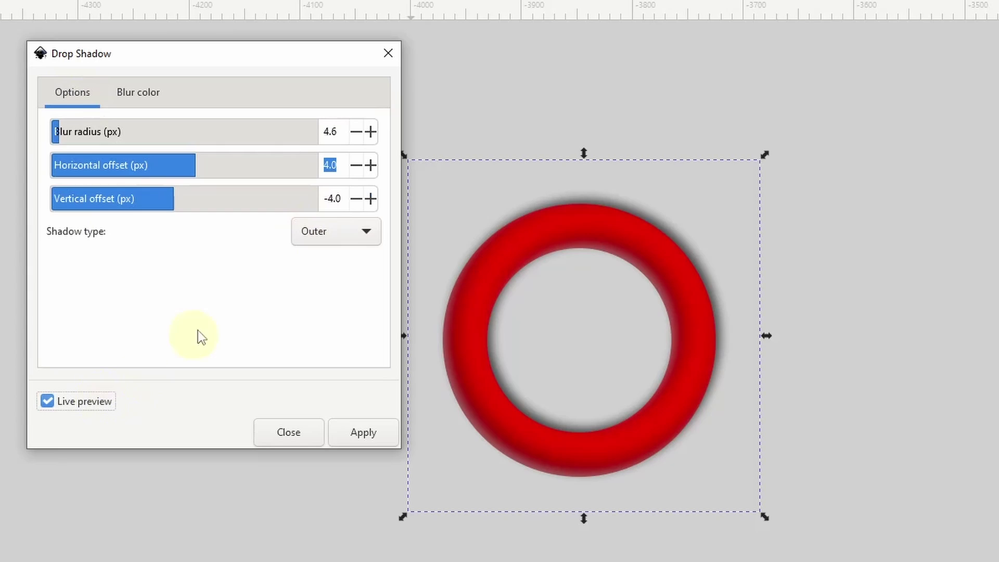
click(346, 165)
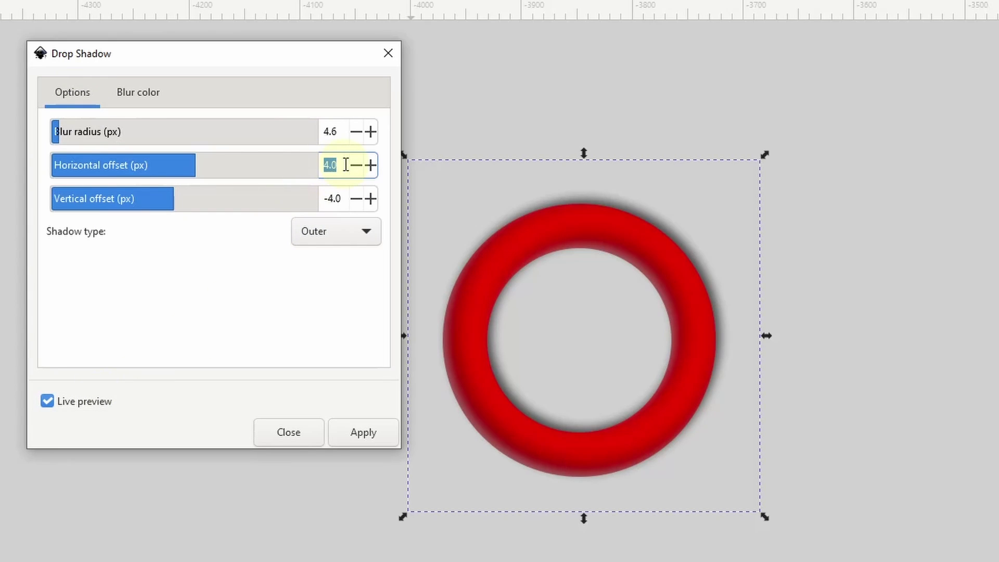
text(-5)
key(Tab)
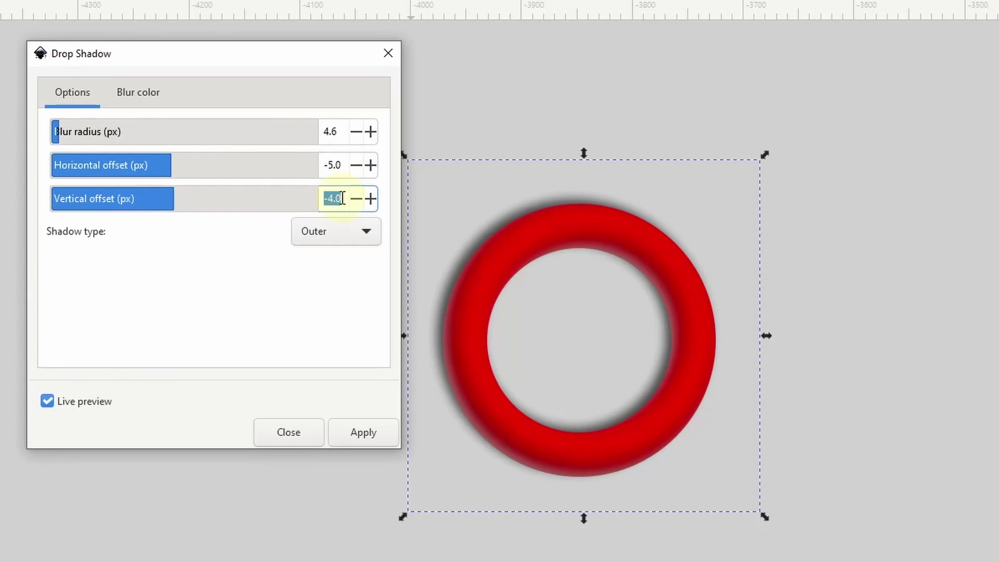
text(5)
click(341, 167)
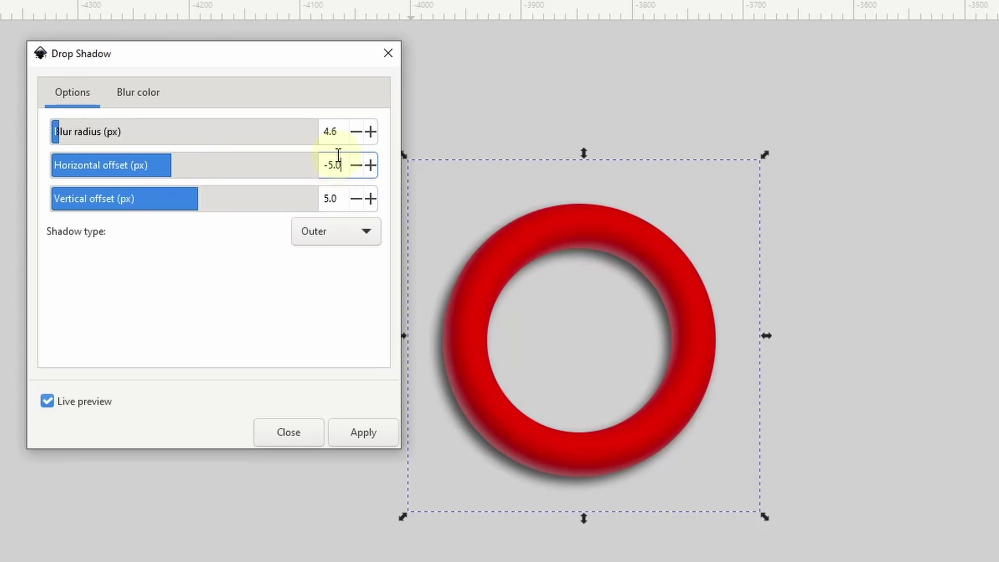
click(338, 137)
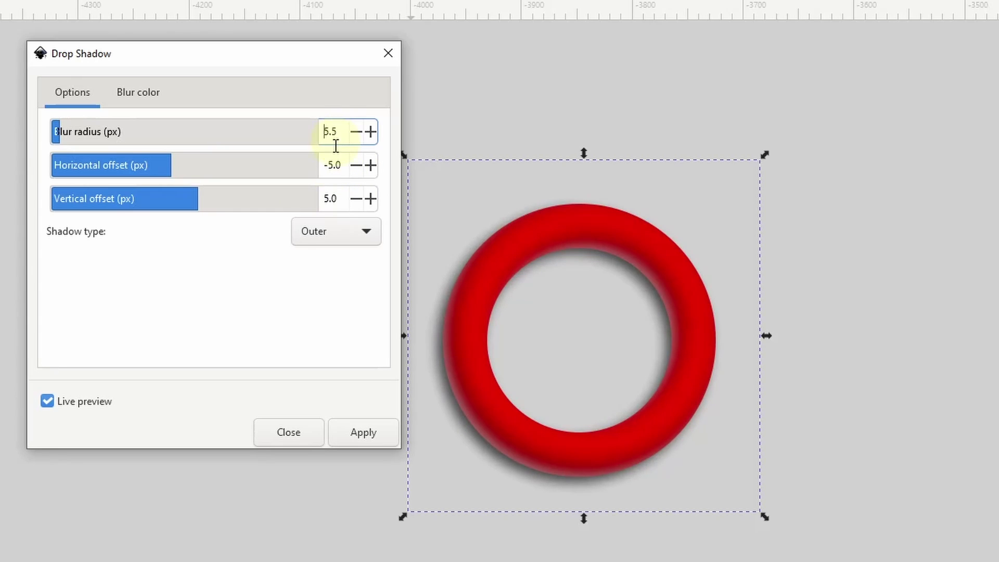
click(362, 439)
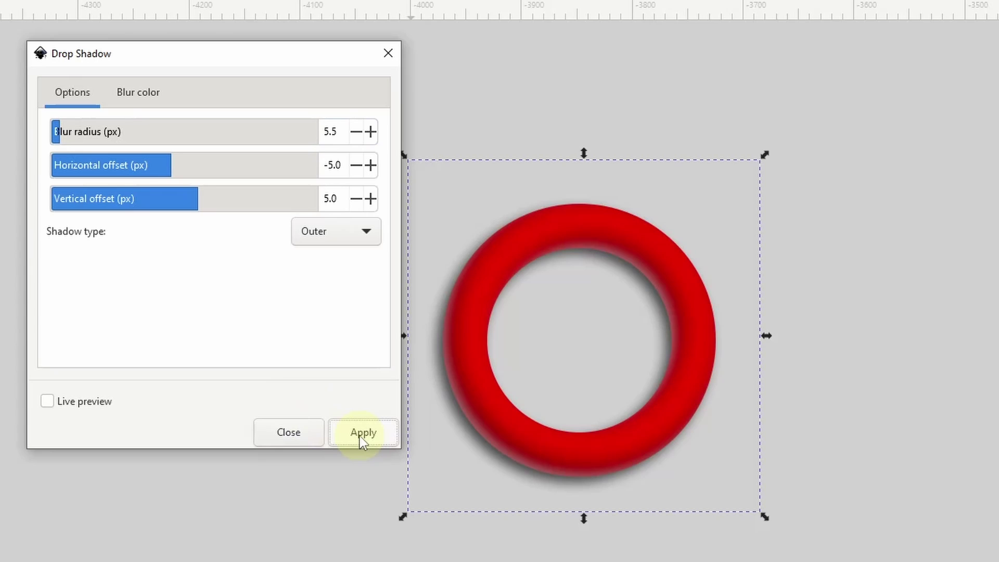
click(281, 434)
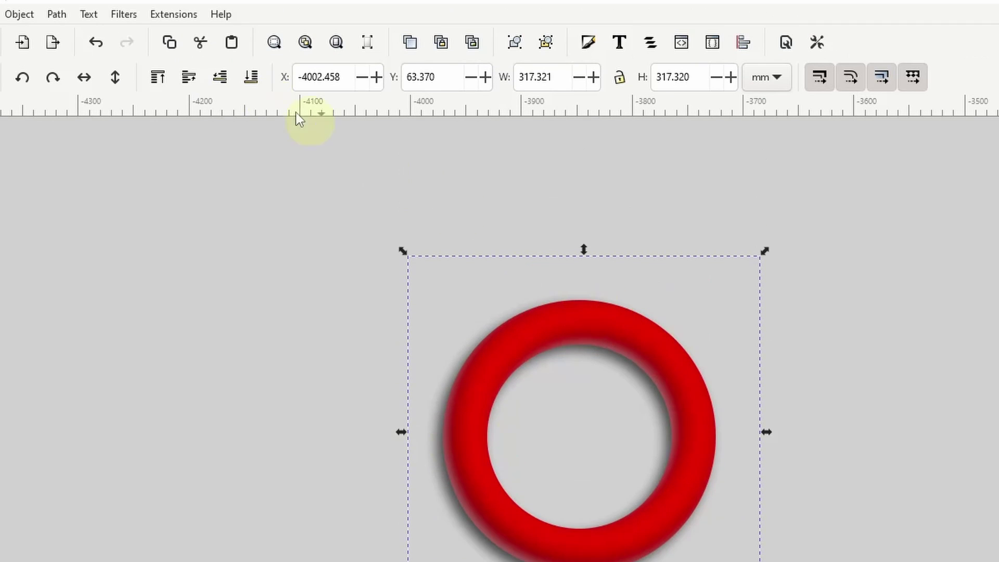
Open the Bevels > Specular Light filter with live preview on the ring.
click(123, 14)
mouse_move(138, 35)
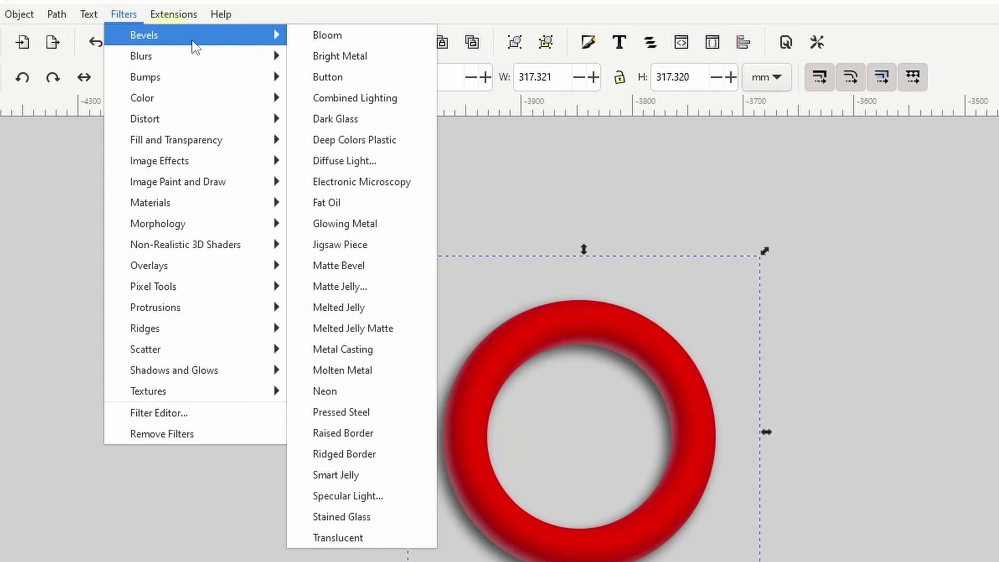
click(339, 491)
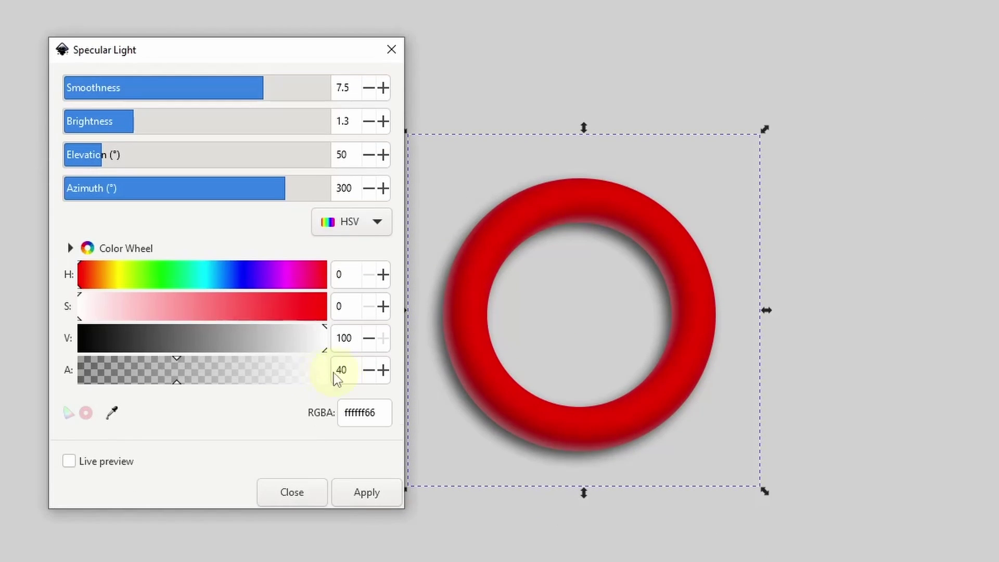
click(114, 460)
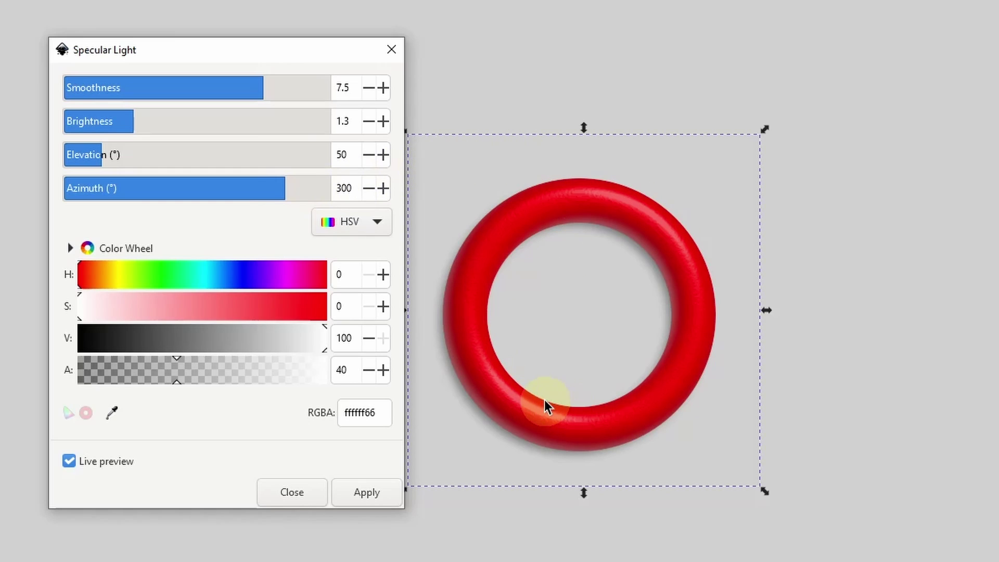
Set Smoothness 7.6, Brightness 1.2 and Elevation 51, then apply the specular light.
click(348, 89)
scroll(349, 90, up, 3)
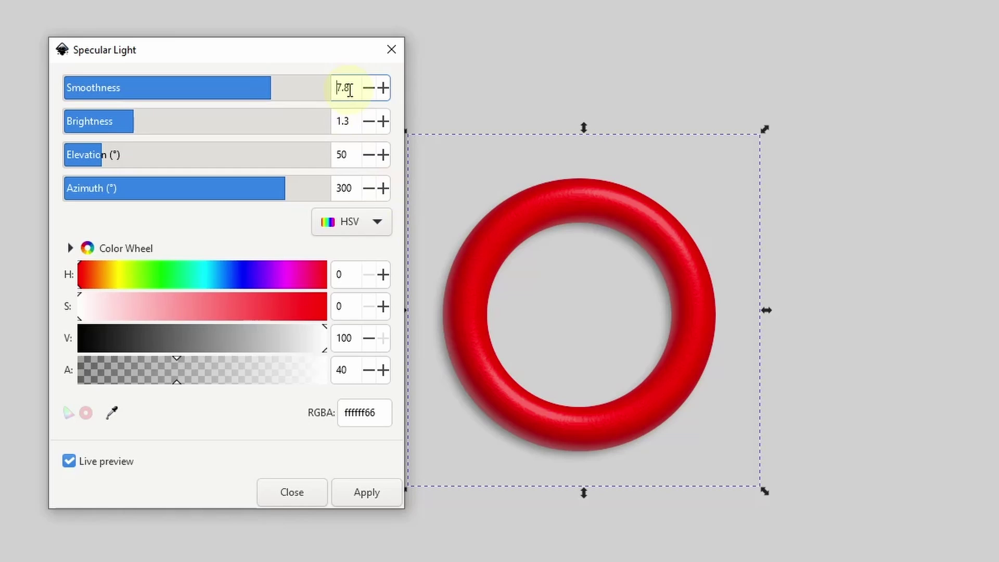
scroll(349, 91, up, 2)
scroll(350, 90, down, 3)
click(349, 125)
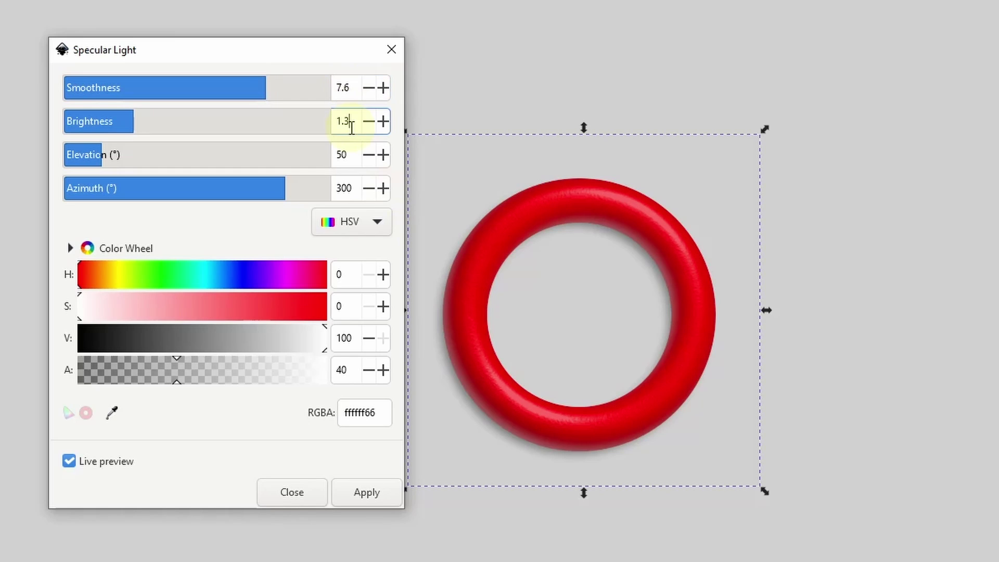
scroll(350, 125, up, 5)
scroll(349, 125, down, 3)
scroll(350, 125, down, 3)
click(355, 156)
scroll(356, 156, up, 1)
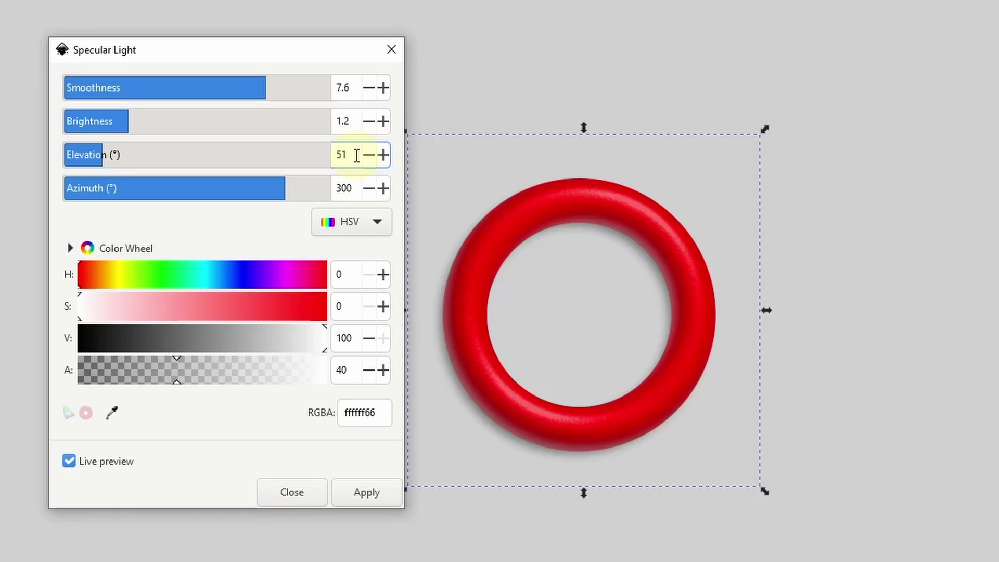
click(379, 499)
click(294, 495)
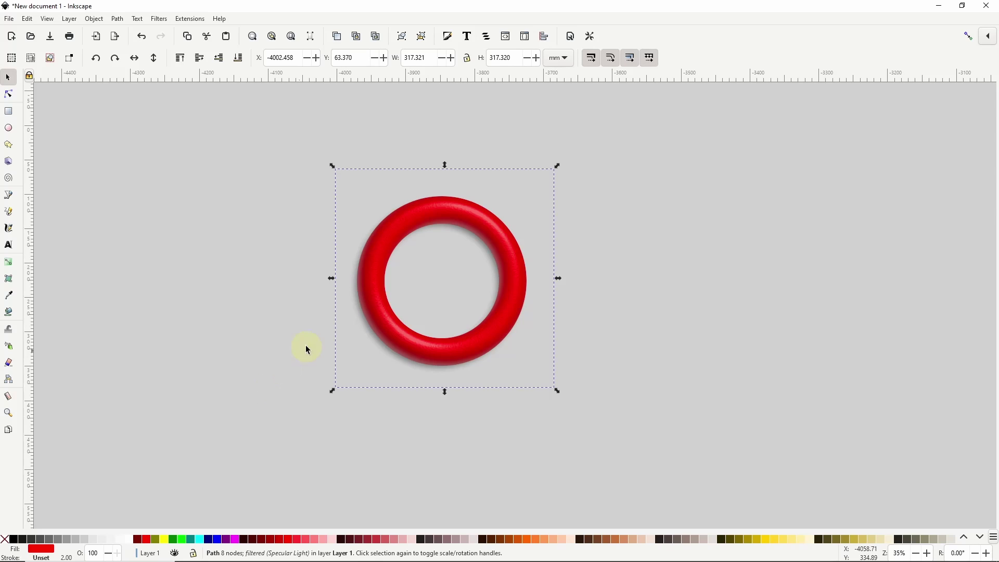
Duplicate the ring and move the copy 122.46 mm right so it overlaps the original.
right_click(371, 312)
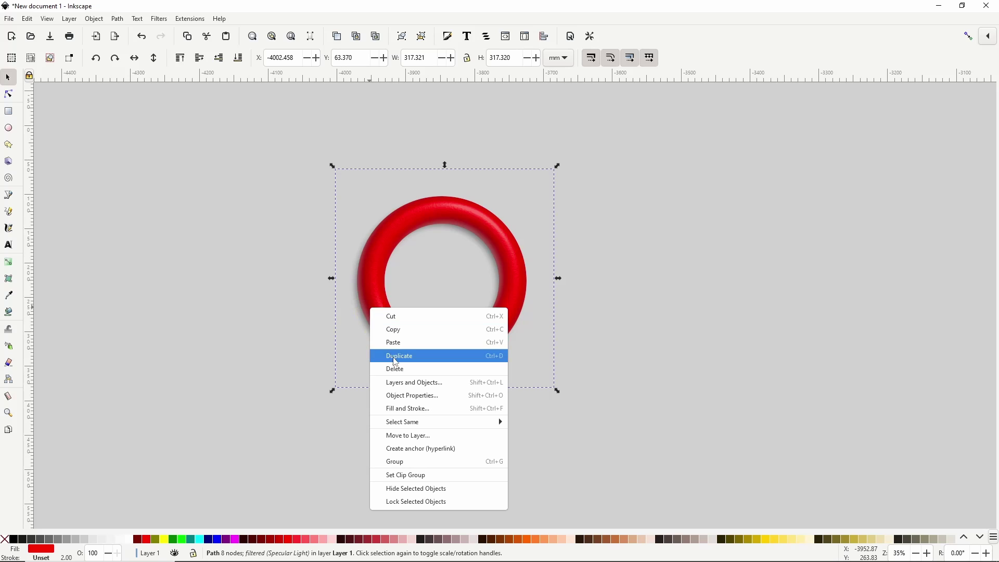
click(393, 357)
drag(388, 330, 471, 325)
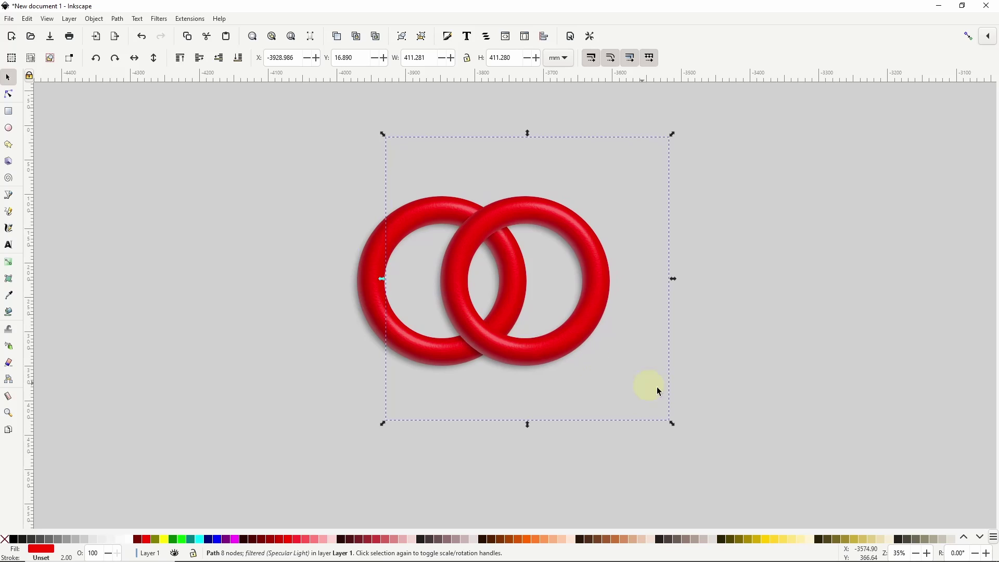
Fill the right-hand ring with a blue palette swatch and select both rings.
click(982, 537)
click(981, 538)
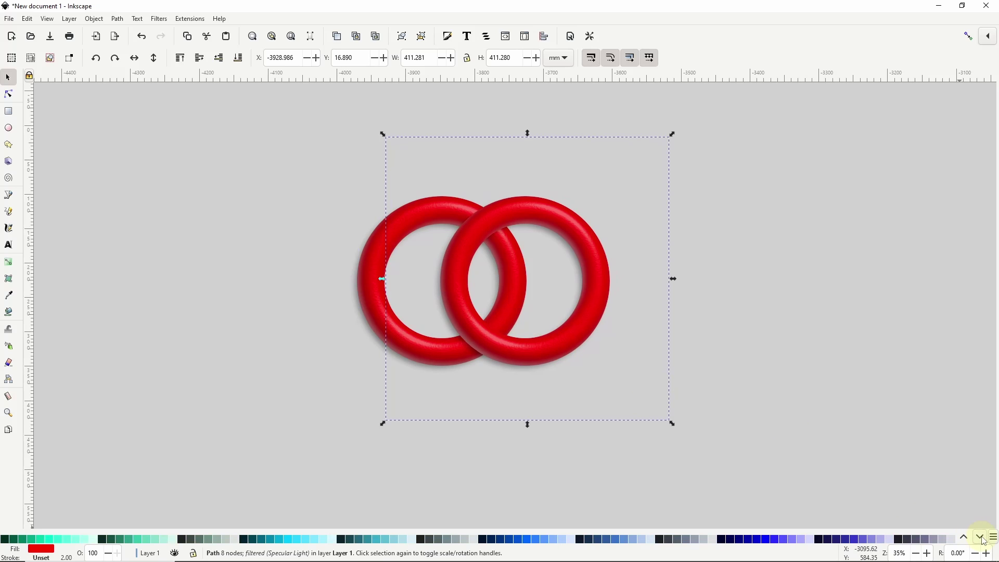
click(532, 540)
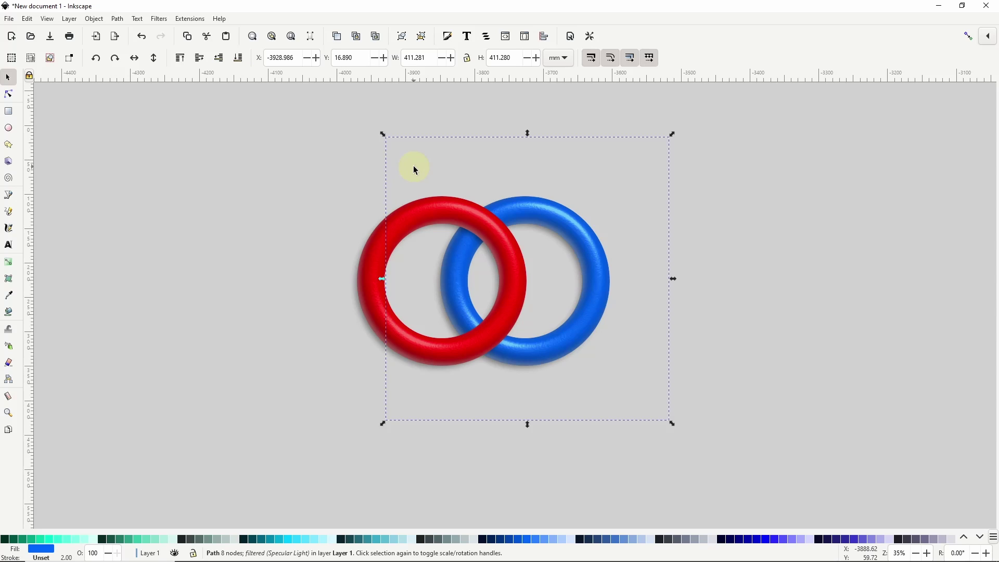
drag(312, 107, 719, 447)
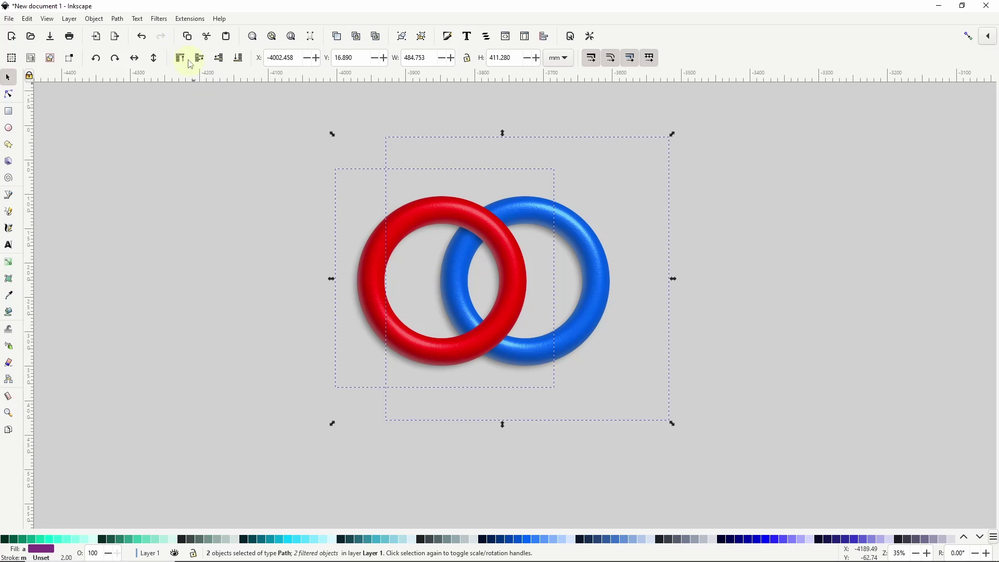
Run Filters > Remove Filters on both selected rings.
click(158, 18)
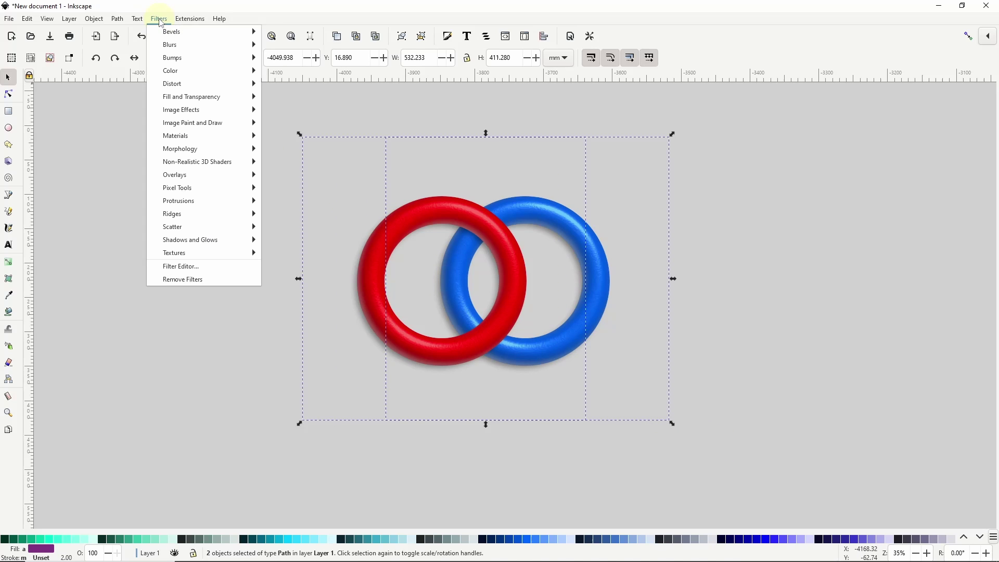
click(178, 281)
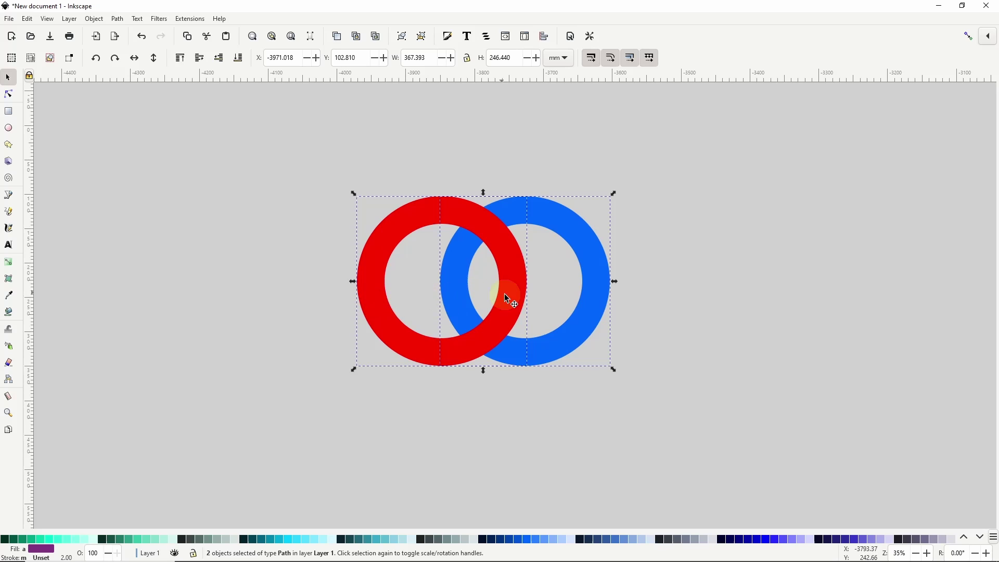
click(487, 345)
Duplicate the blue ring and draw a closed four-point outline over the lower-left crossing.
right_click(587, 329)
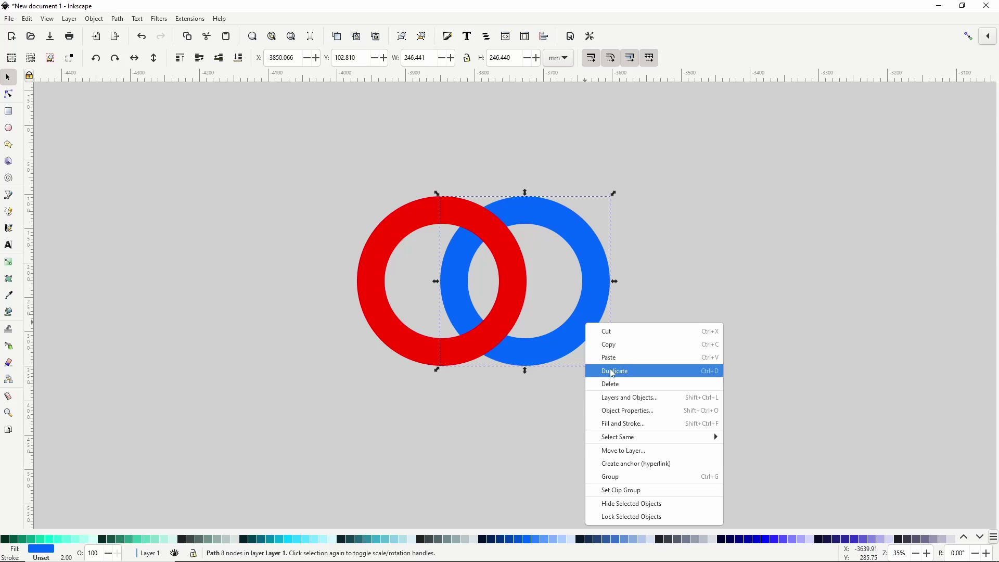
click(614, 373)
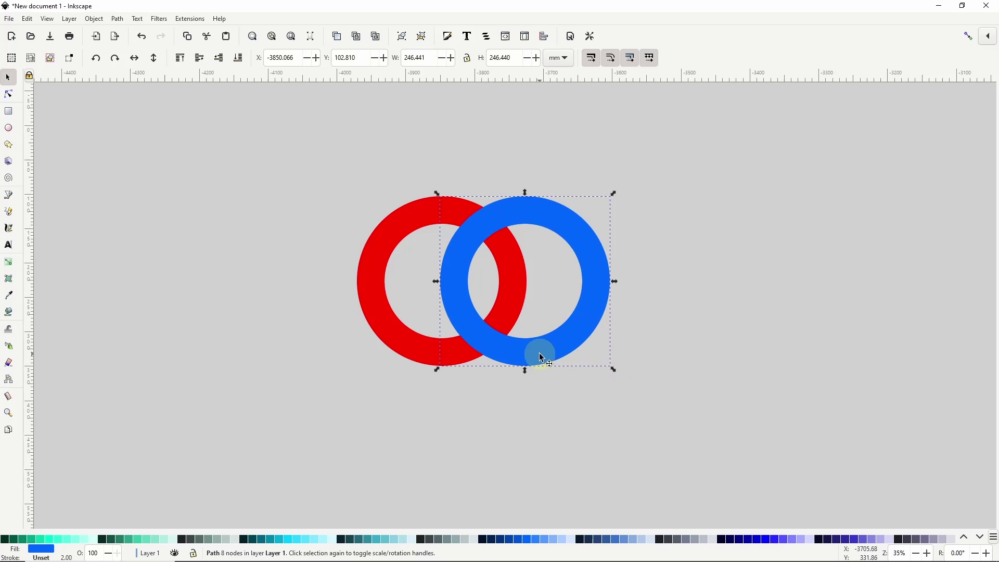
click(8, 197)
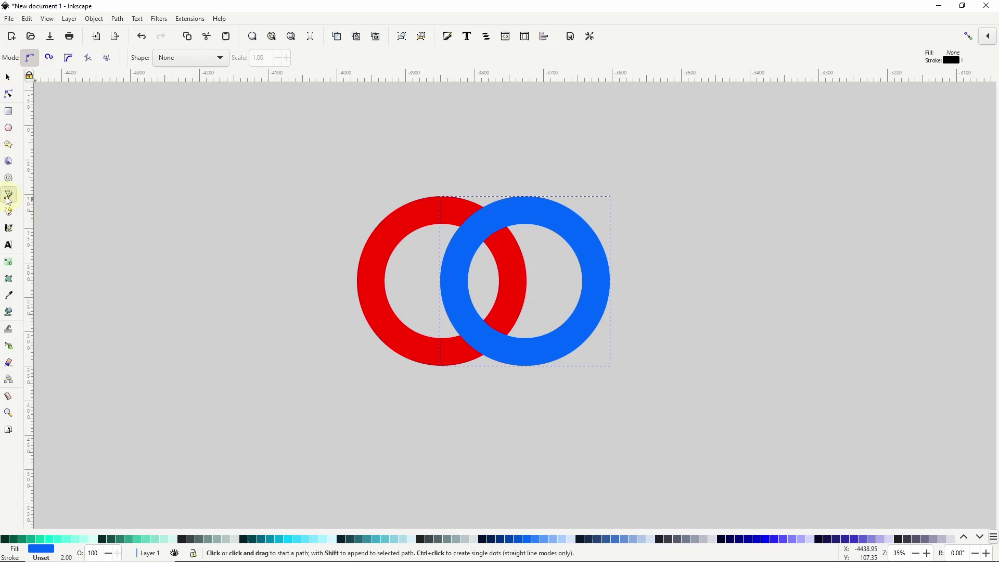
click(485, 293)
click(436, 327)
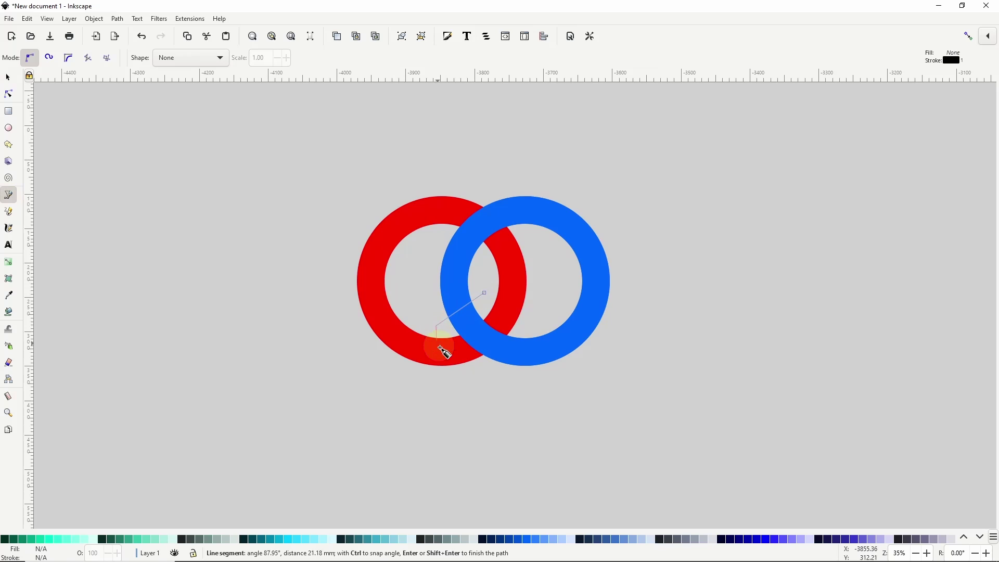
click(483, 388)
click(532, 319)
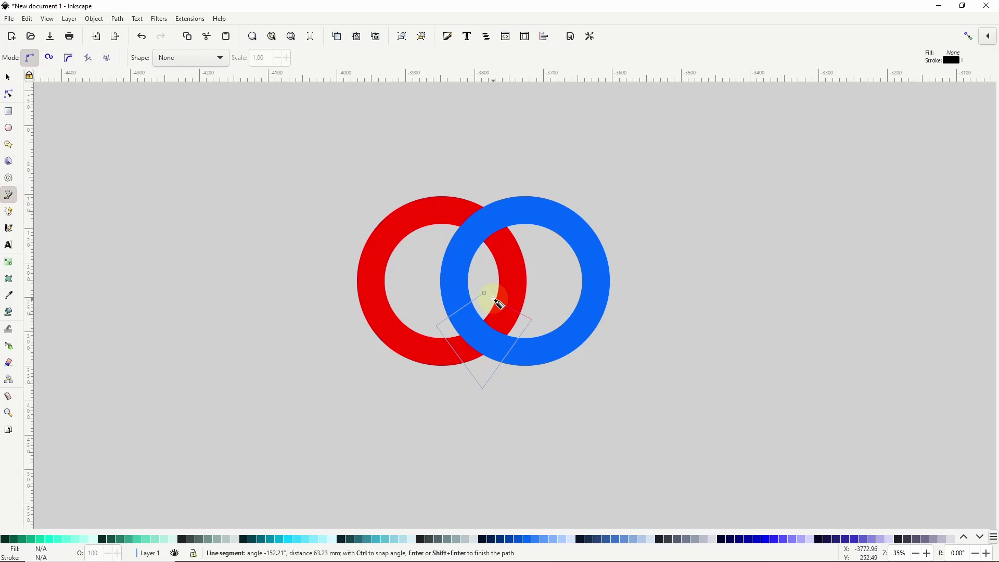
click(484, 293)
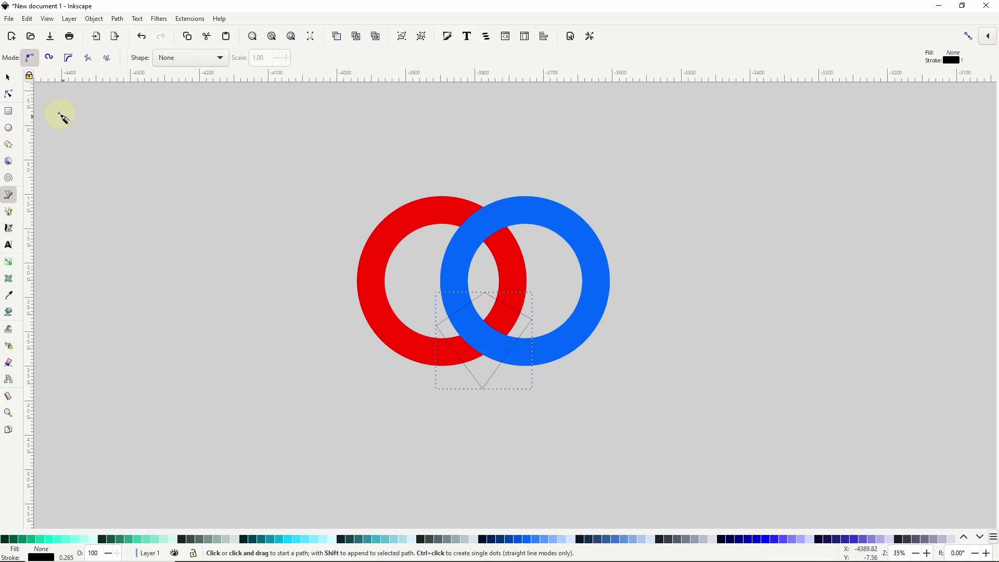
Intersect the outline with the blue ring, leaving a 102.151 × 88.665 mm blue piece.
click(8, 77)
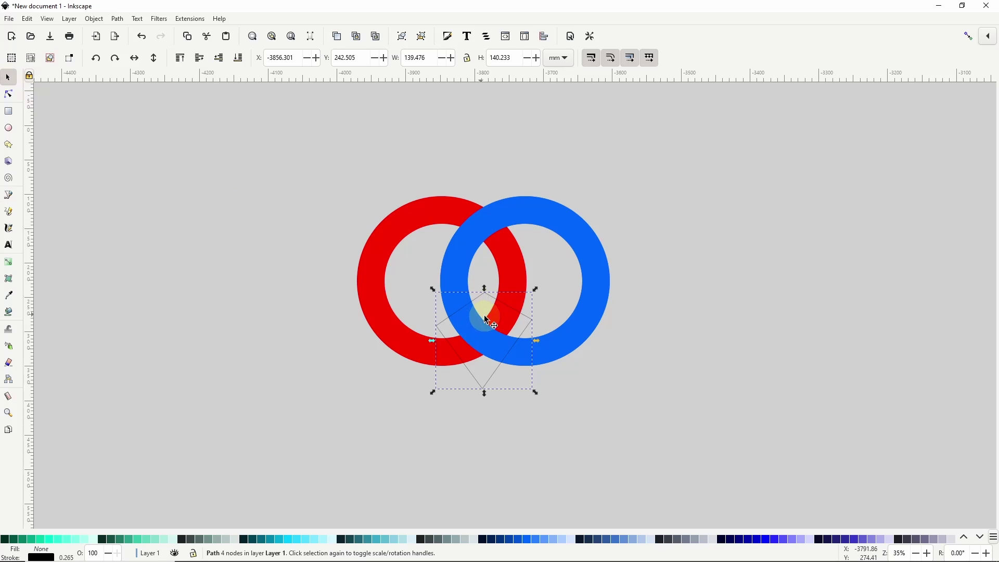
shift+click(463, 283)
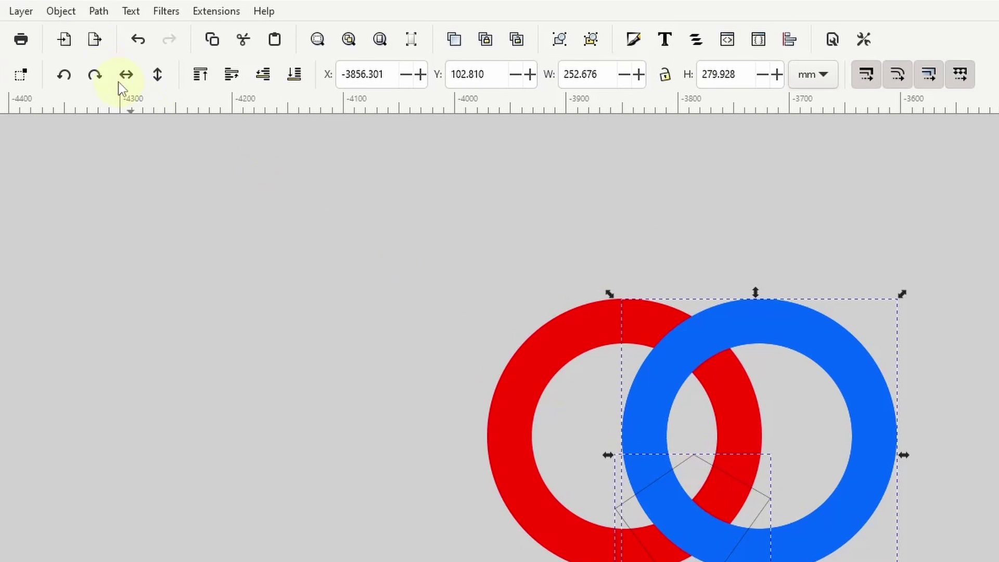
click(117, 18)
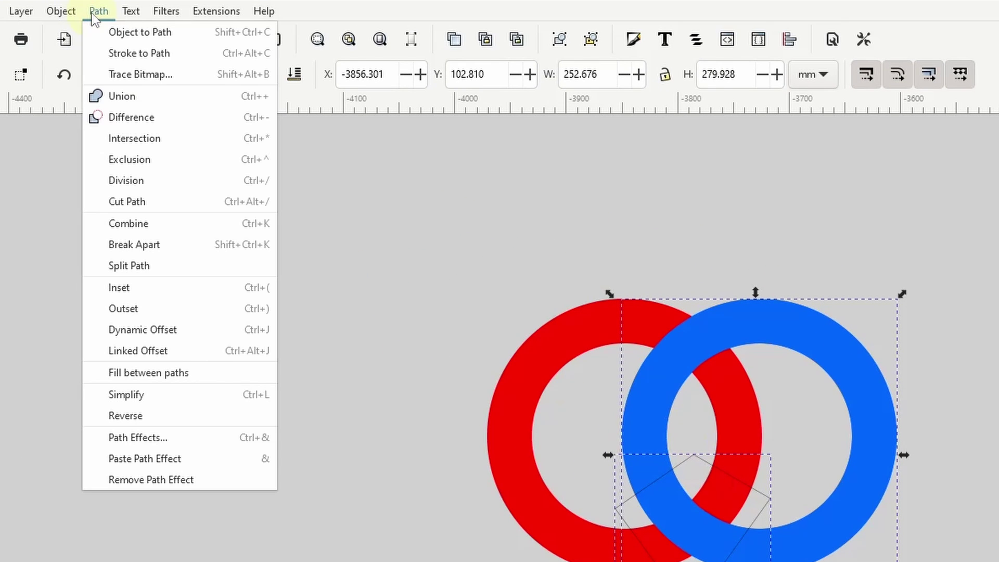
click(146, 139)
drag(473, 343, 452, 366)
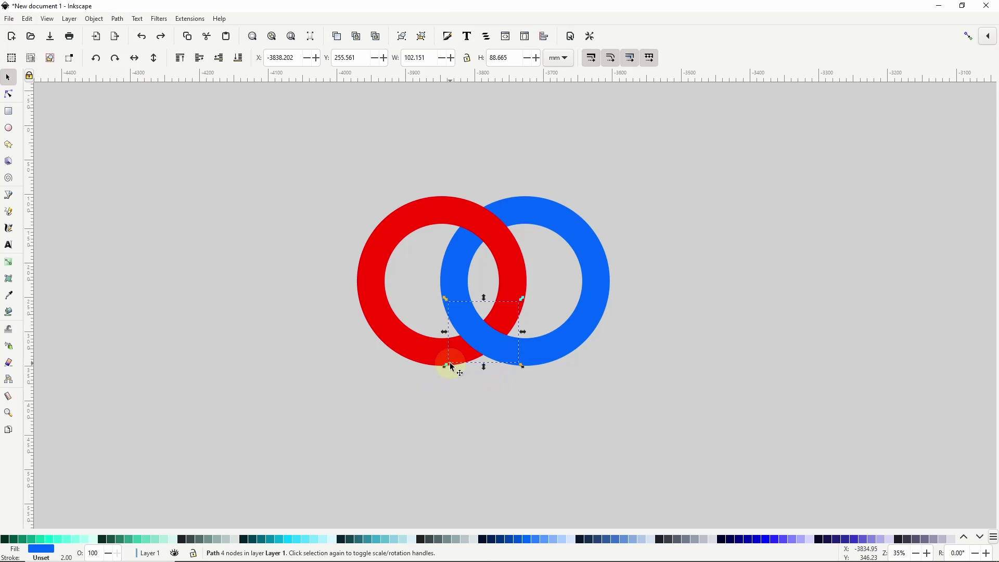
Check the blue piece is separate by moving it and undoing the move.
click(568, 290)
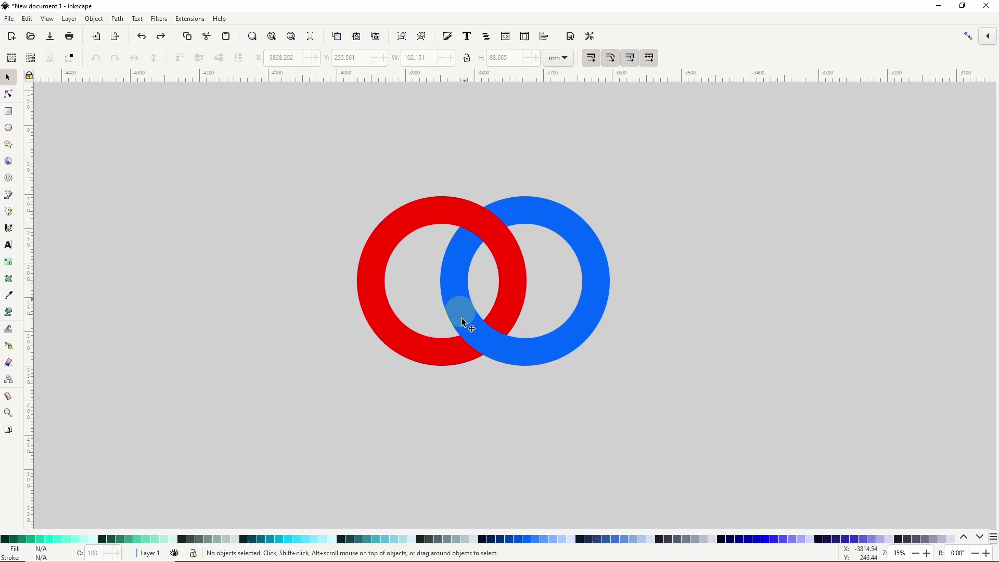
drag(484, 335, 470, 362)
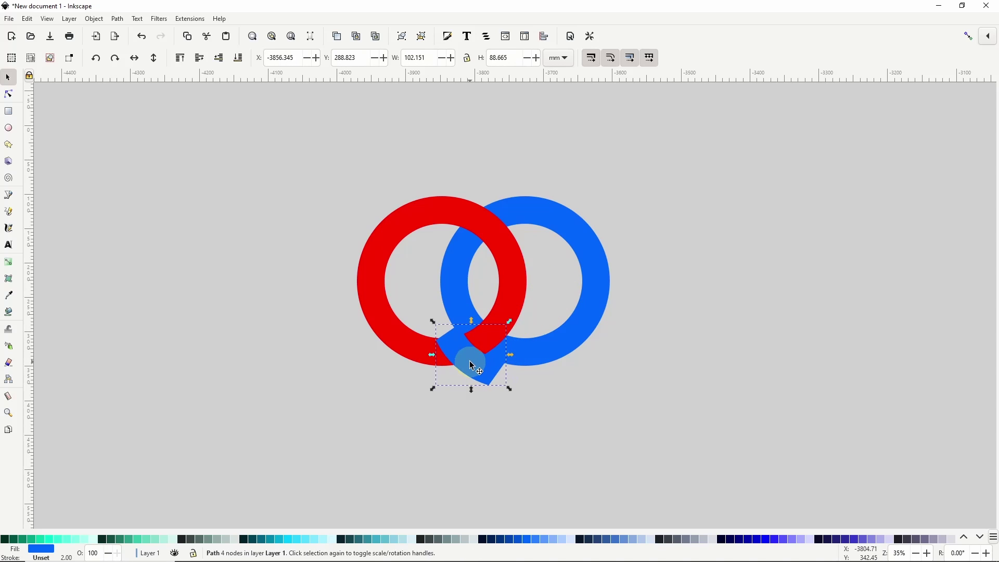
key(ctrl+z)
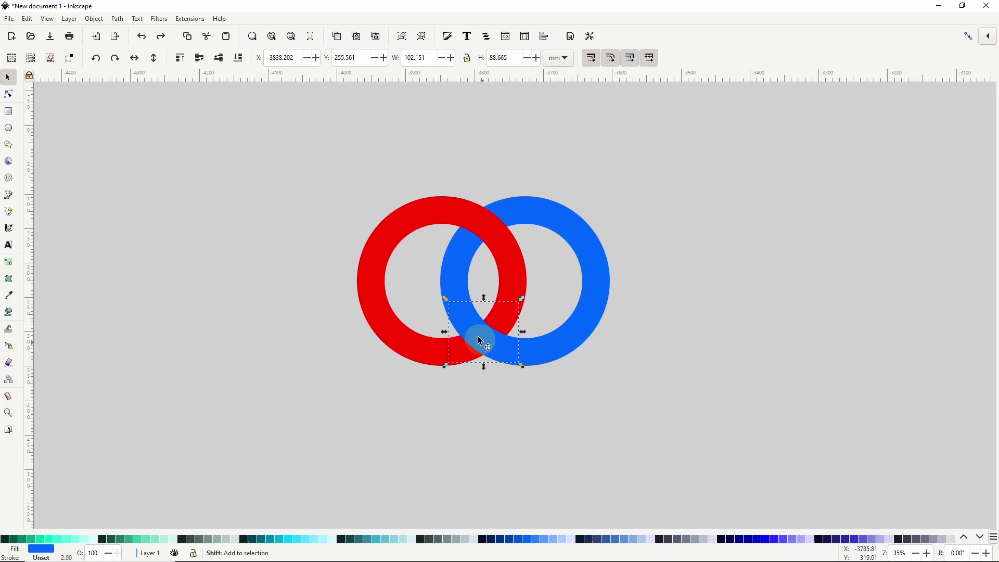
Subtract the blue piece from the red ring, making it a 12-node path, then select both rings.
shift+click(412, 346)
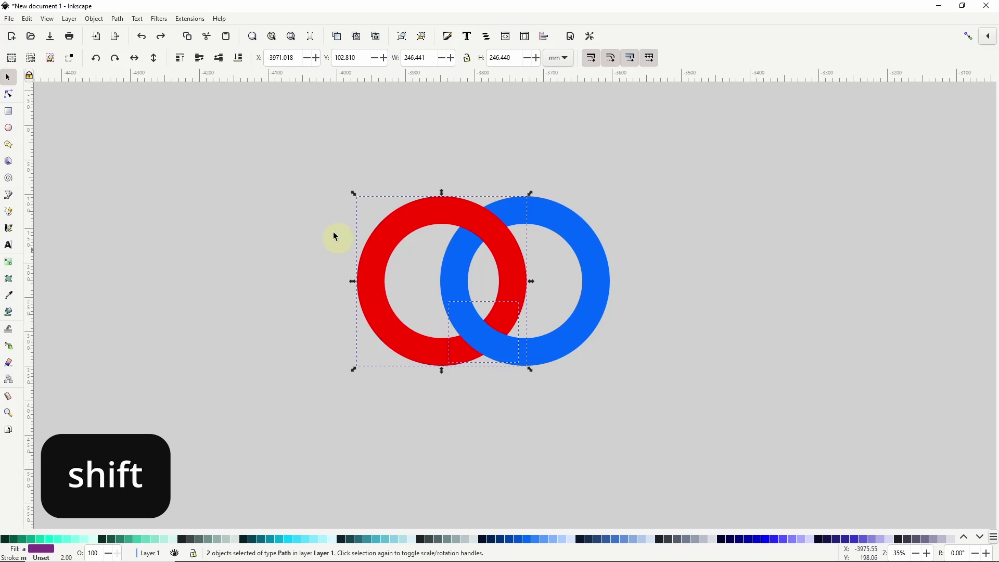
click(118, 18)
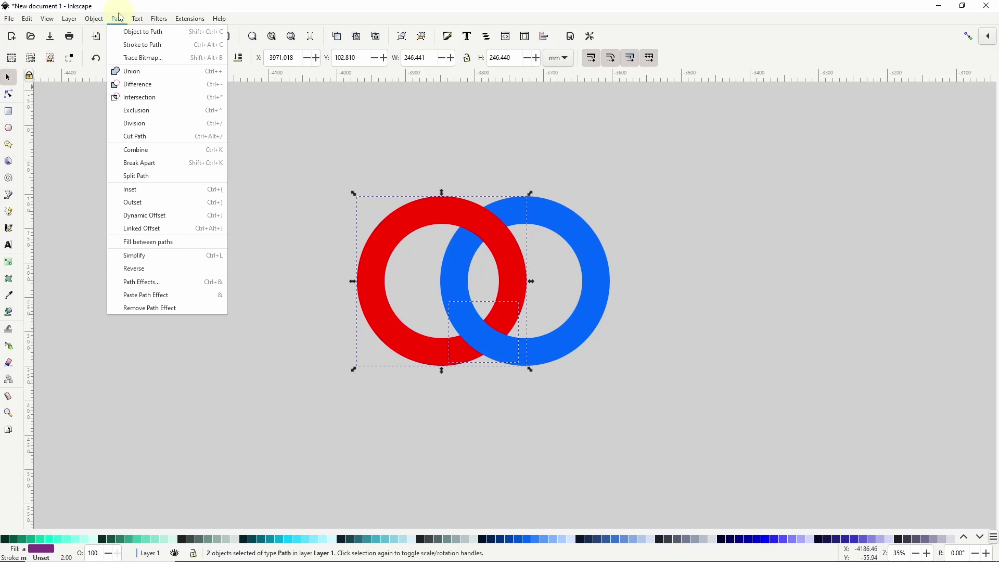
click(148, 84)
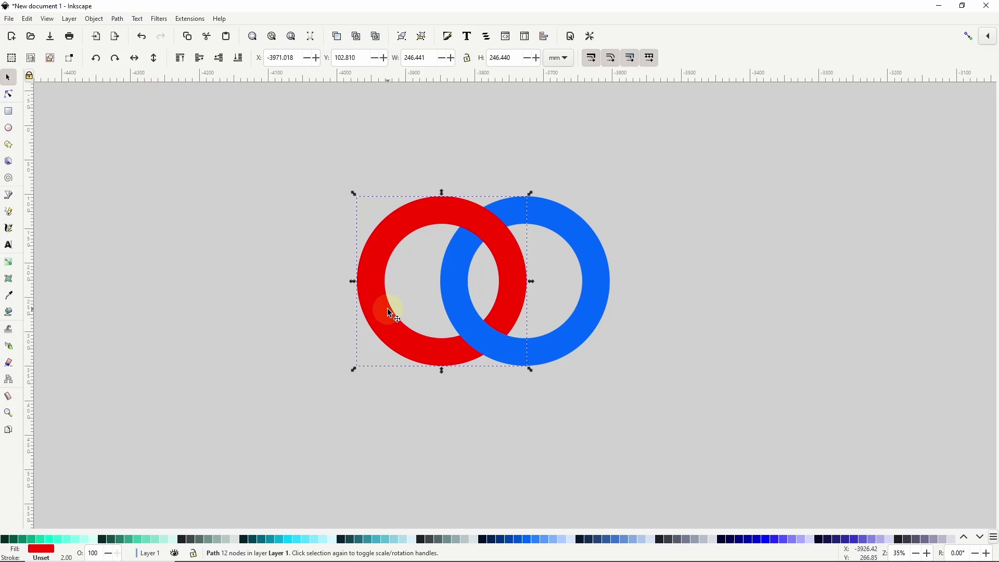
drag(387, 308, 345, 323)
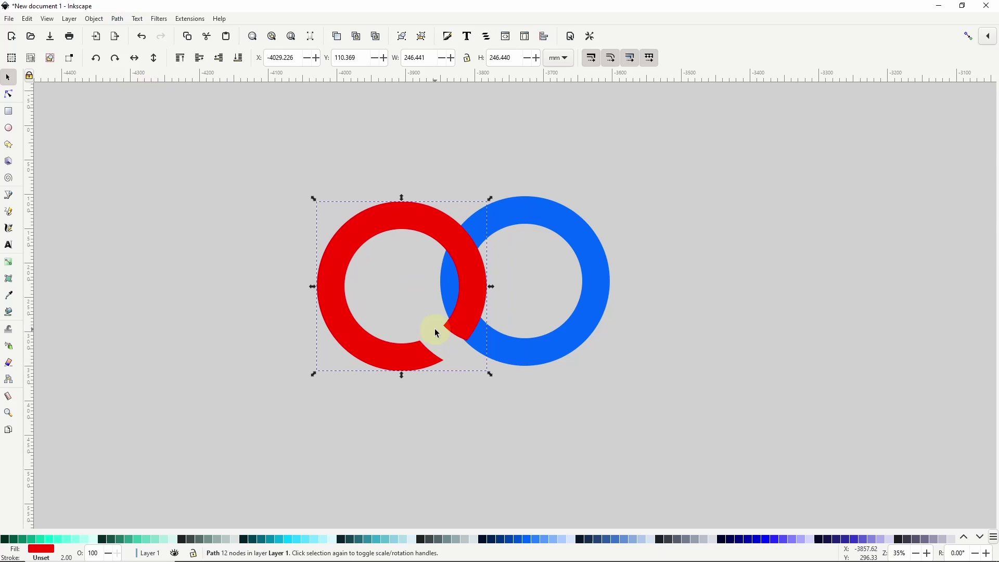
key(ctrl+z)
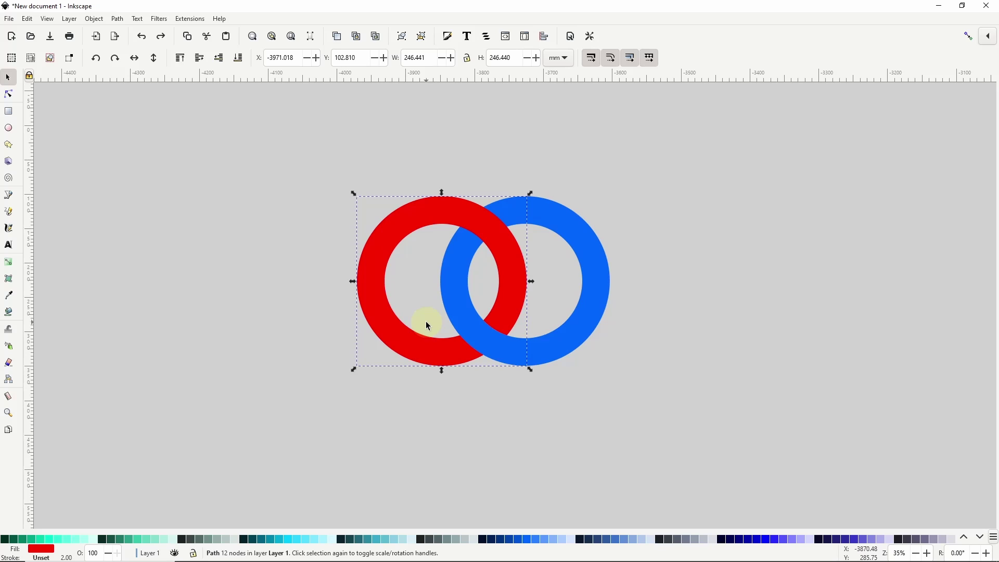
drag(315, 150, 645, 386)
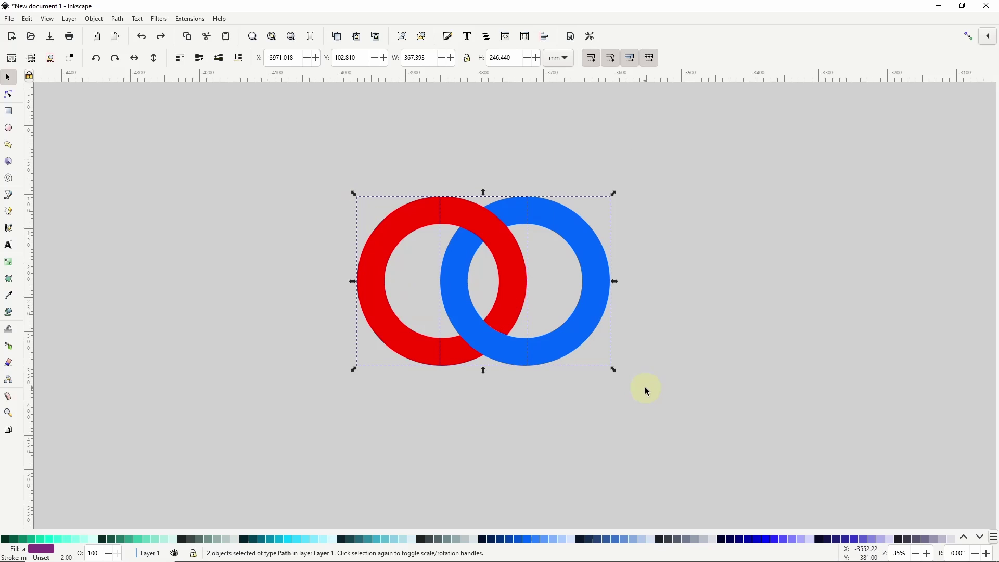
Apply Specular Light to both rings in the Filter Editor, then compare with undo/redo.
click(160, 18)
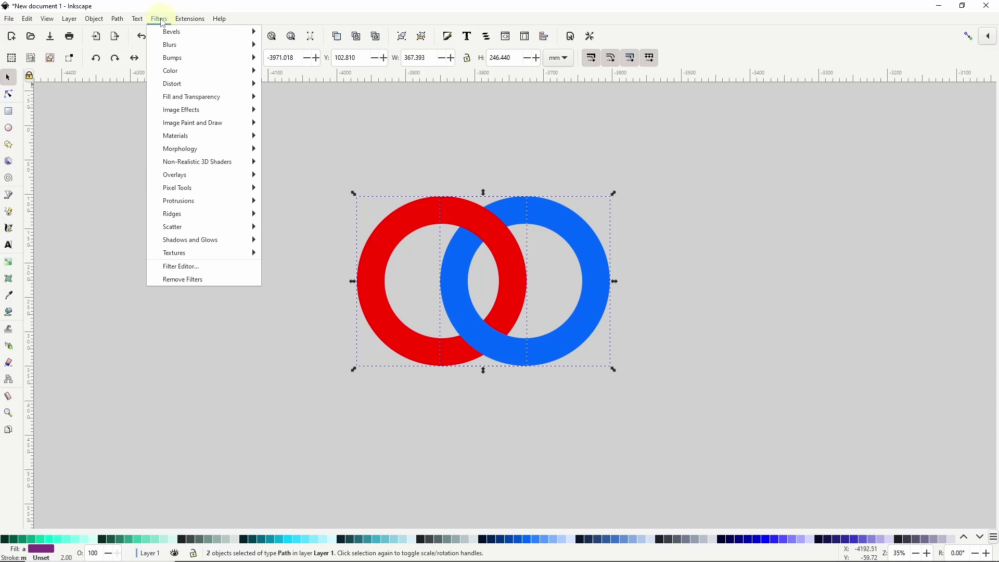
click(214, 266)
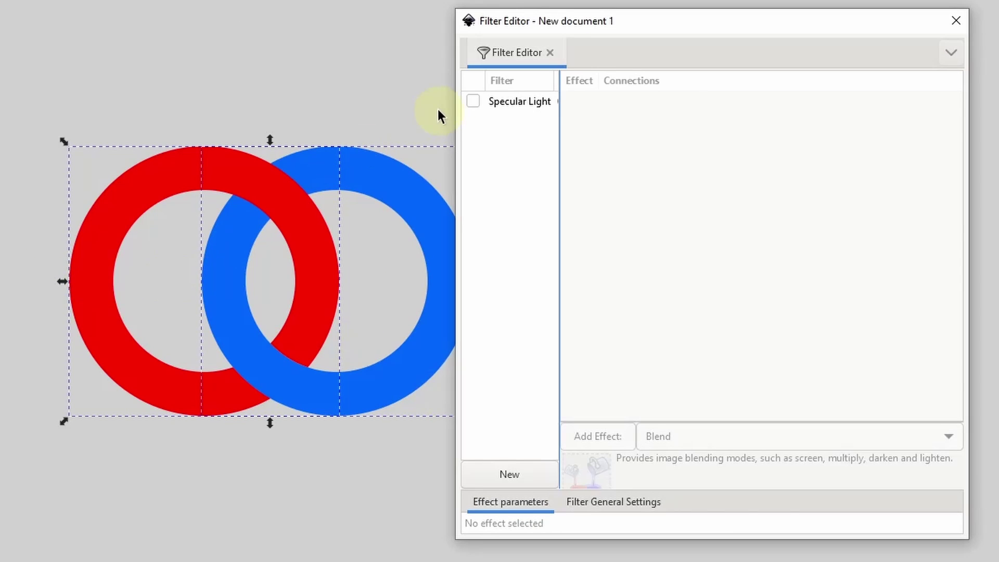
click(473, 102)
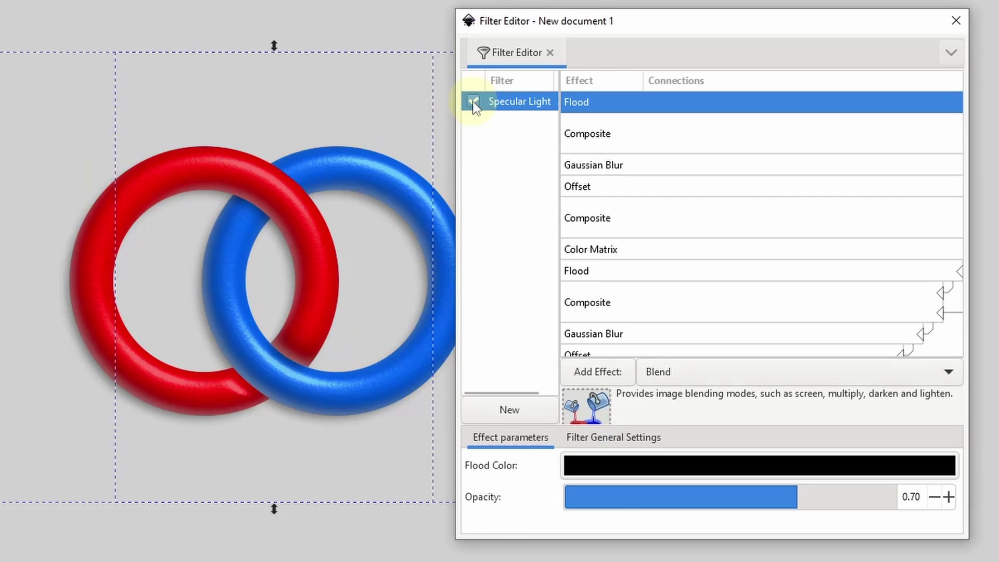
drag(494, 22, 555, 18)
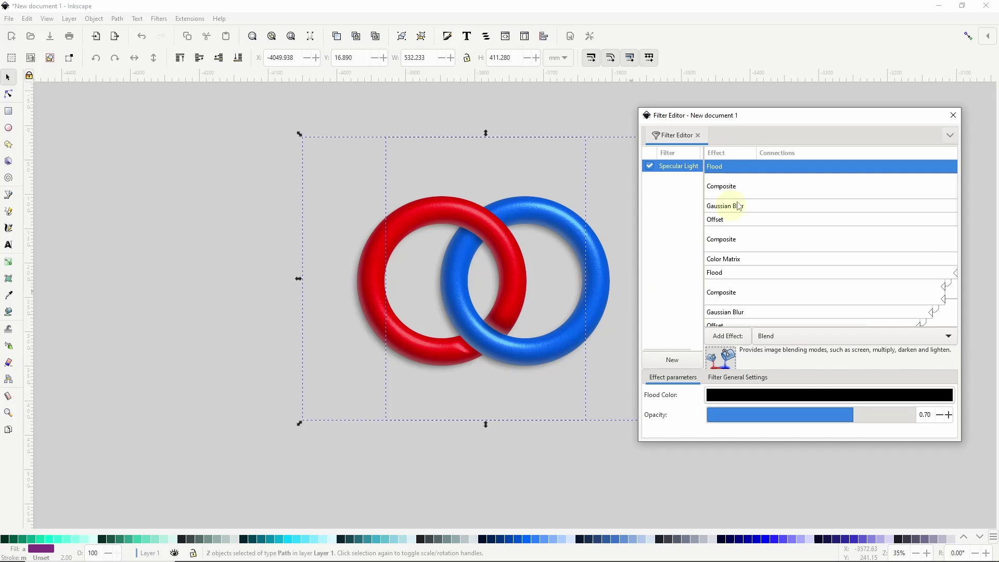
click(954, 115)
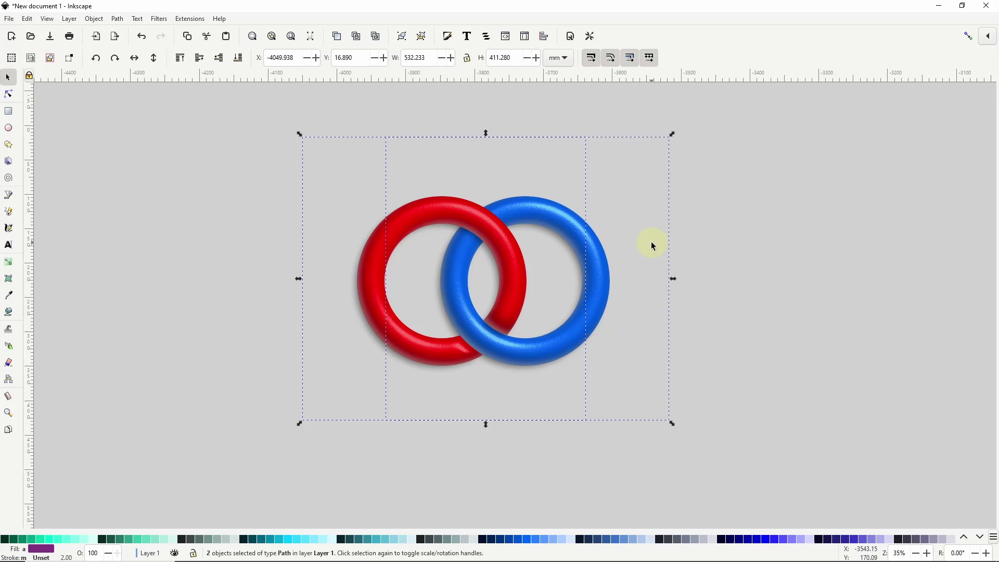
key(ctrl+z)
key(ctrl+z)
key(ctrl+z)
key(ctrl+z)
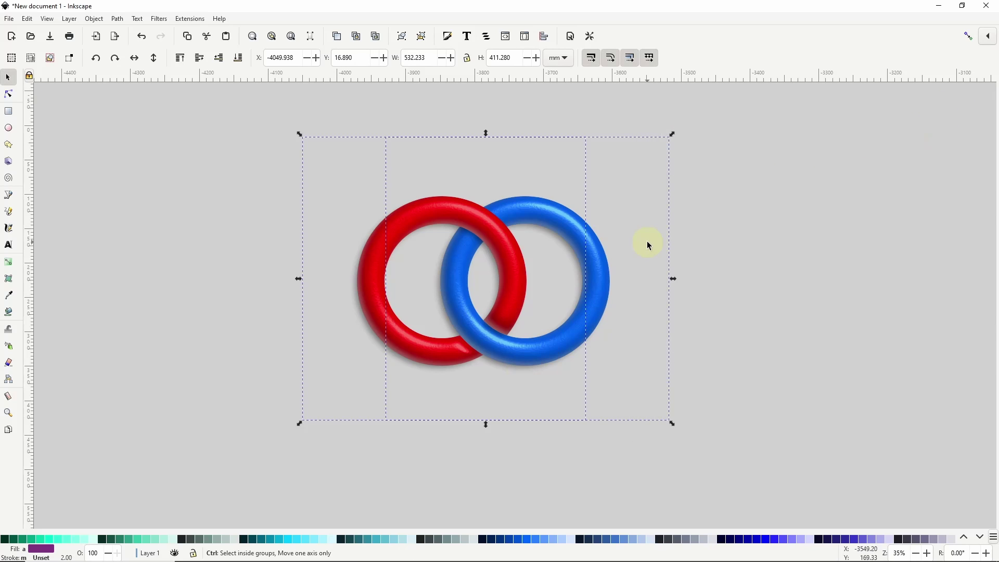
key(ctrl+shift+z)
key(ctrl+shift+z)
key(ctrl+shift+z)
key(ctrl+shift+z)
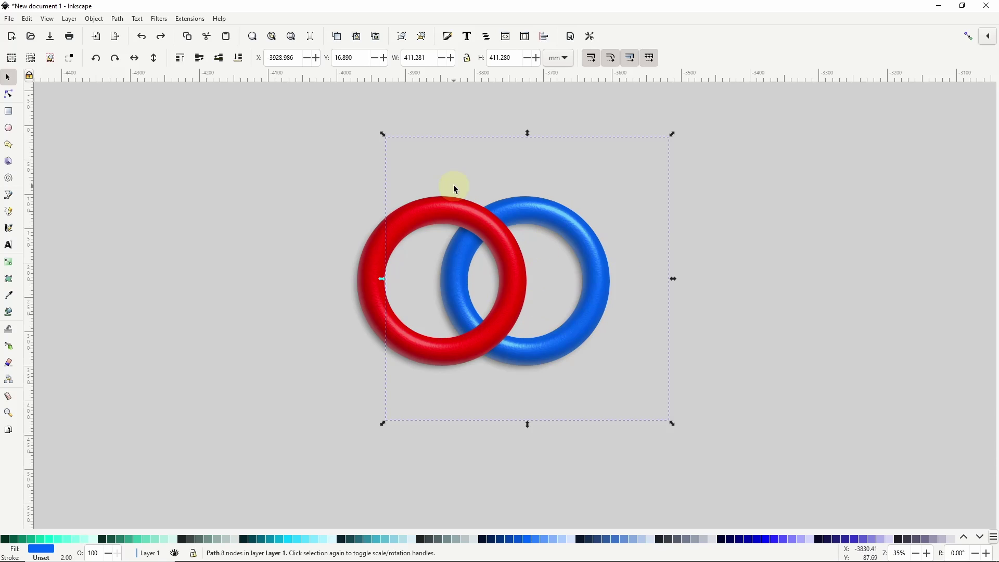
Duplicate the blue ring and draw a closed four-corner outline around the lower crossing.
right_click(606, 272)
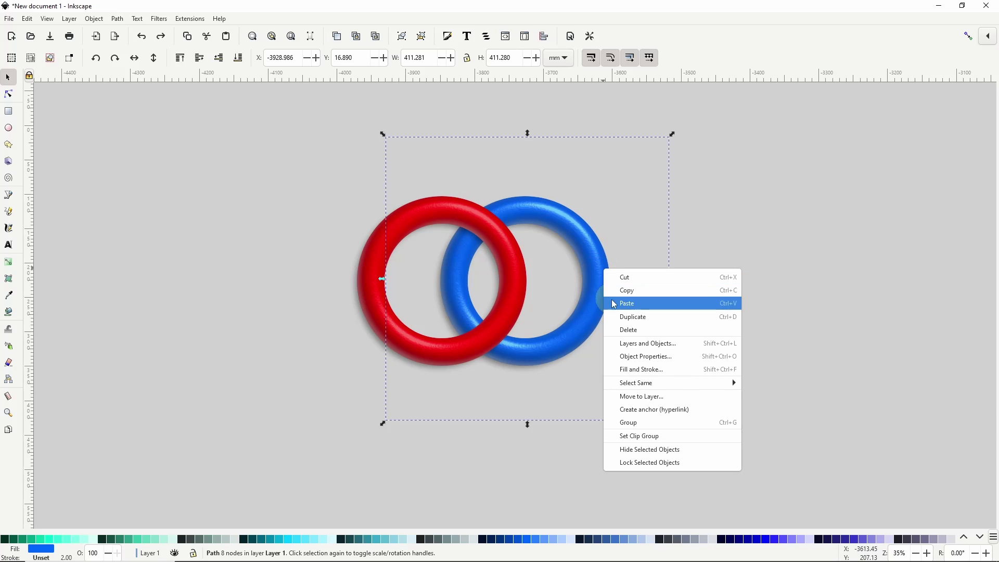
click(621, 316)
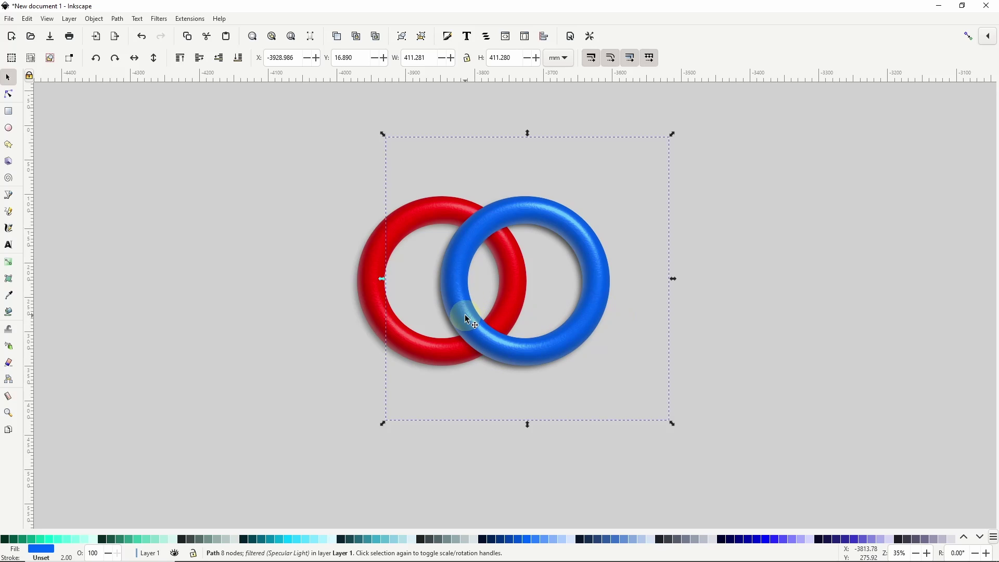
click(9, 196)
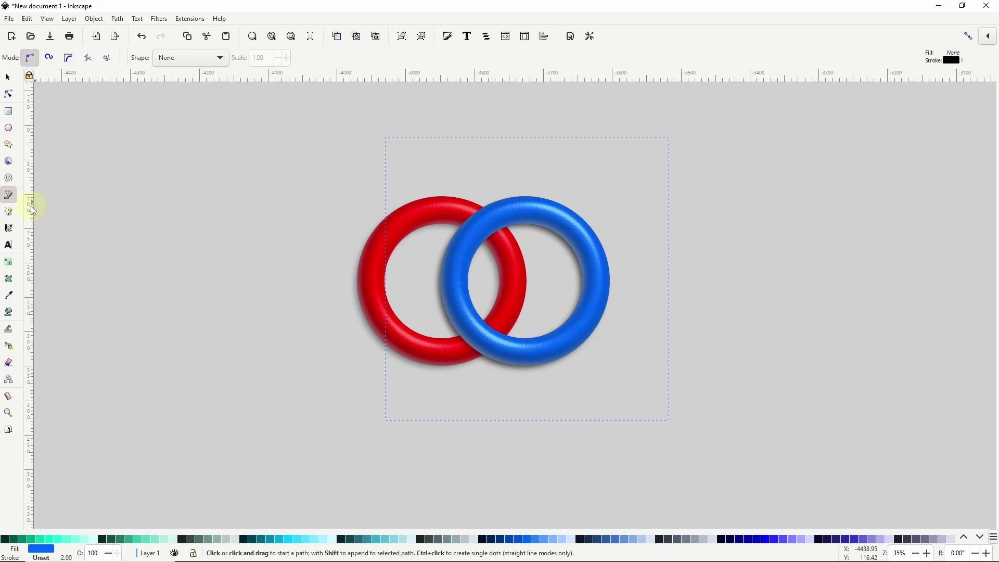
click(484, 296)
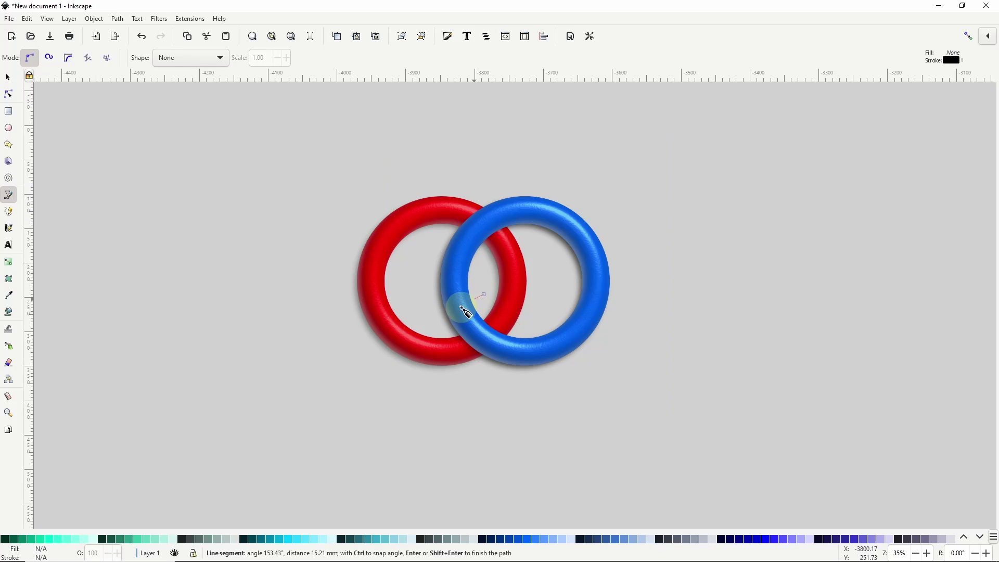
click(431, 326)
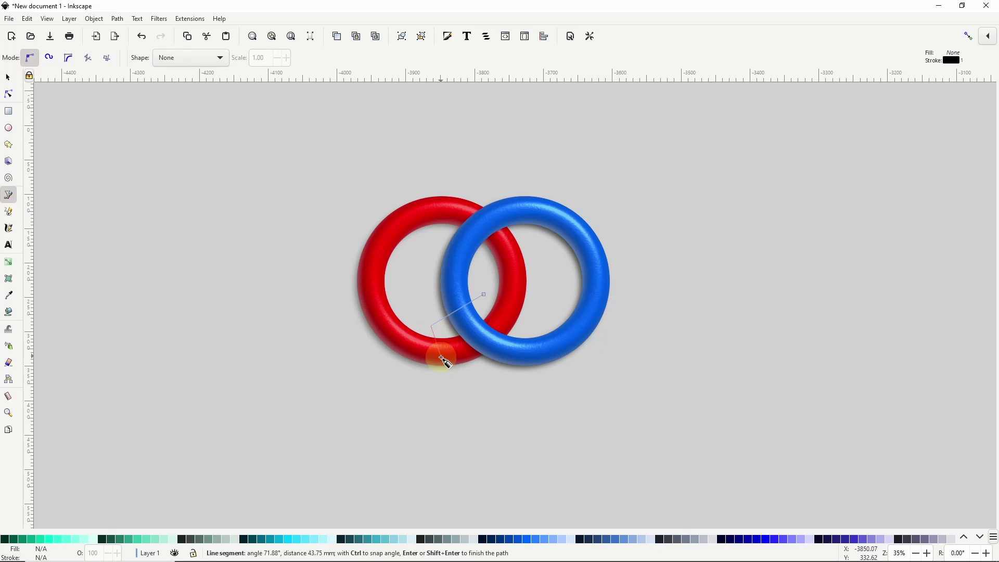
click(475, 390)
click(537, 322)
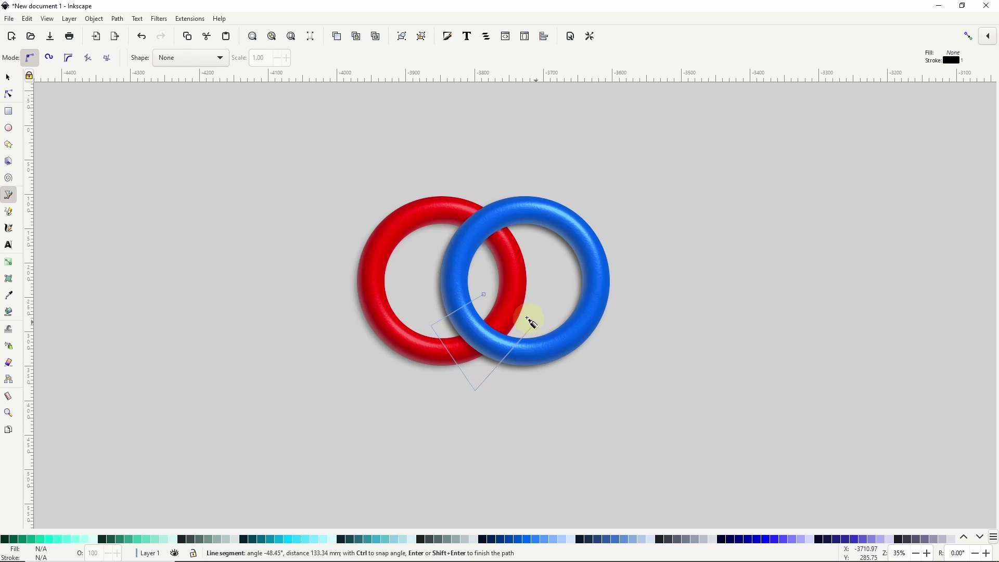
click(486, 296)
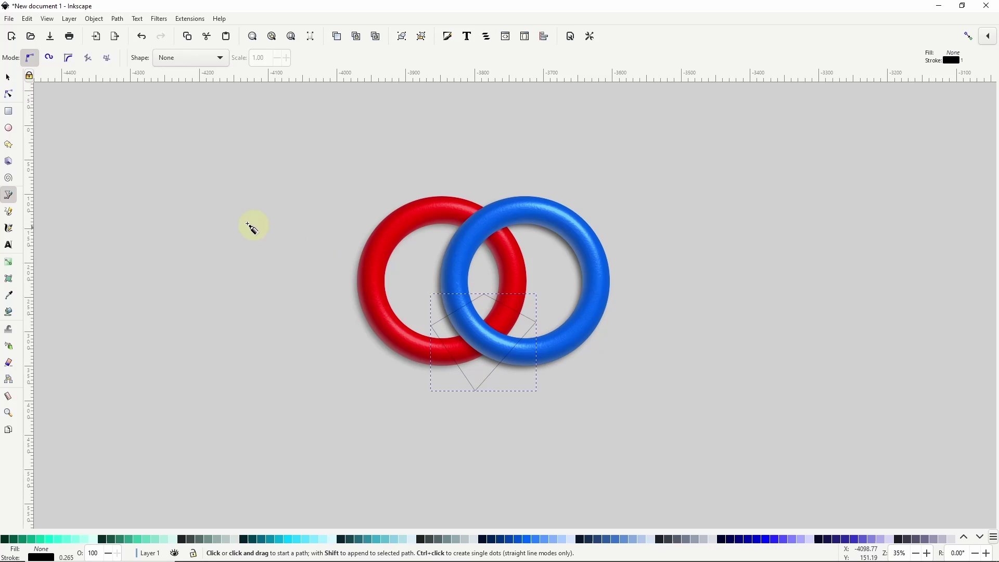
Intersect the outline with the blue ring to isolate the crossing piece.
click(8, 78)
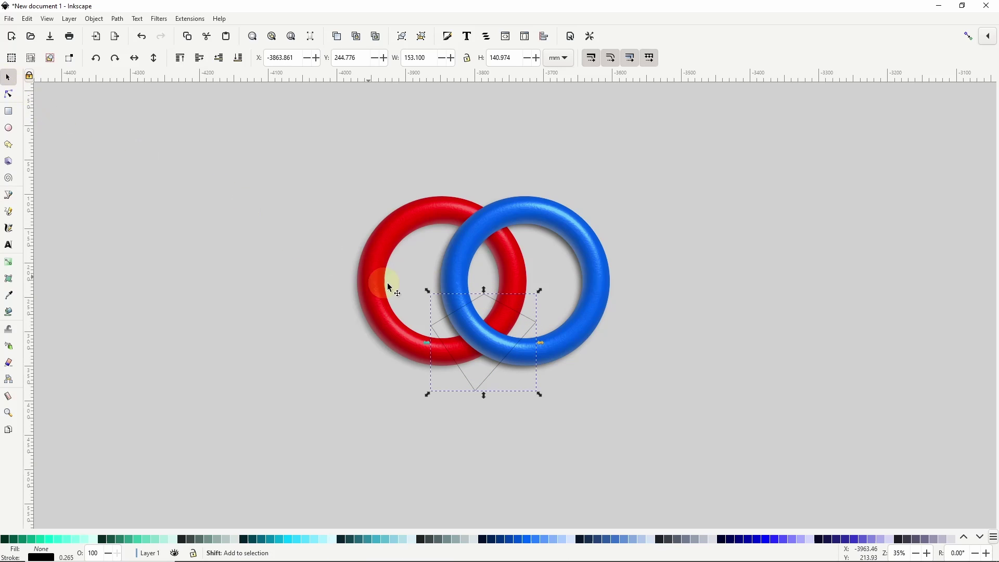
shift+click(454, 282)
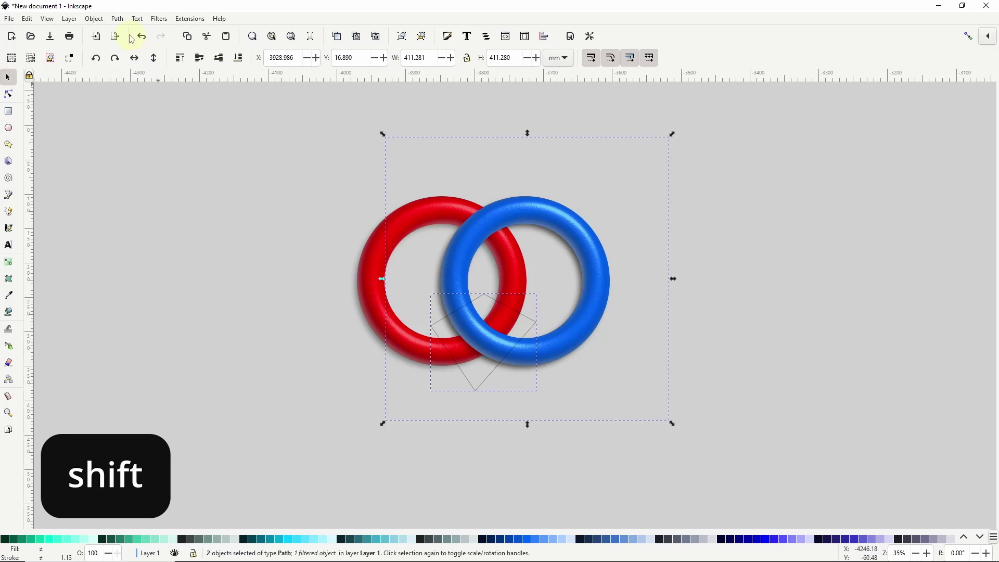
click(118, 18)
click(155, 99)
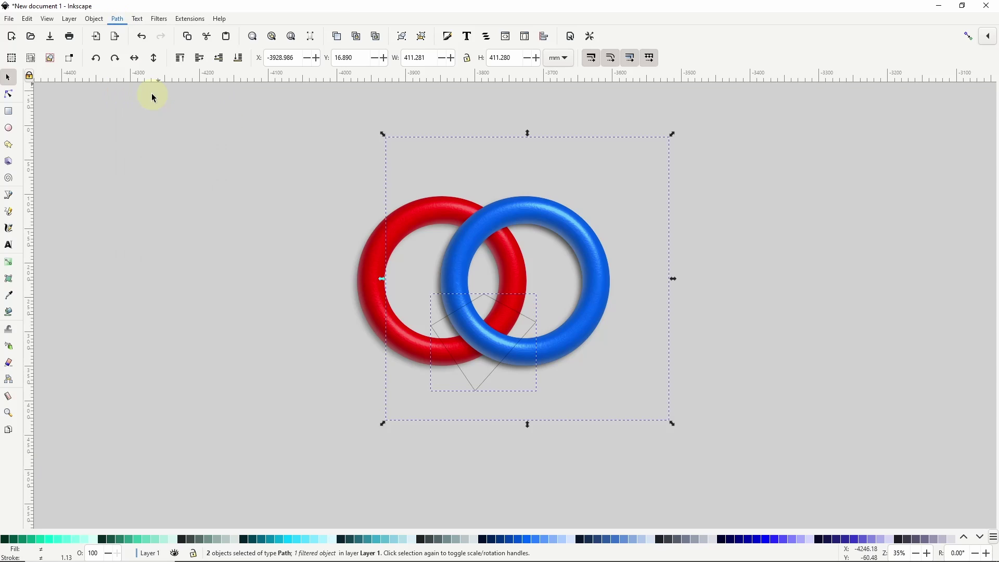
drag(466, 343, 461, 345)
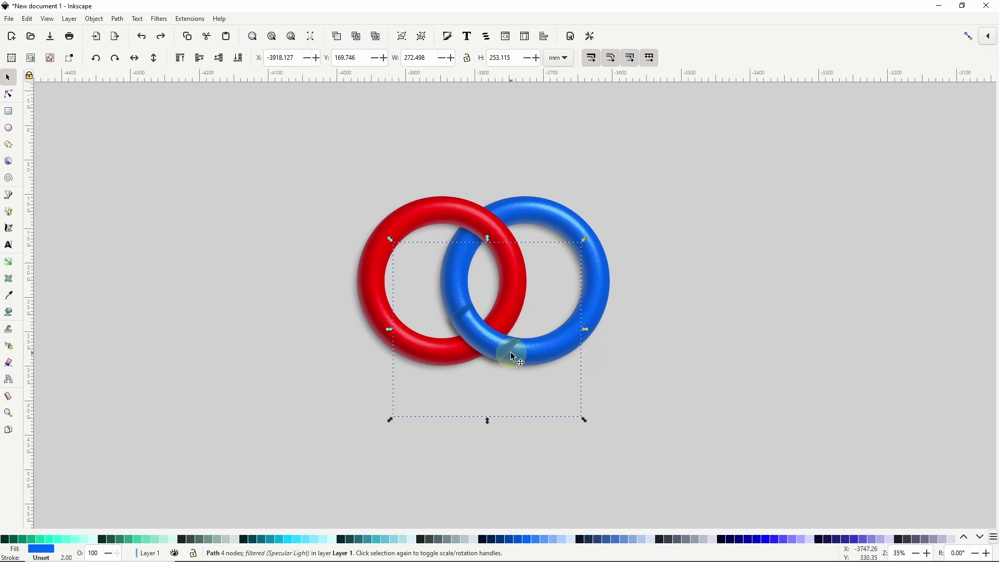
Duplicate the red ring and use the copy to Set Clip on the blue piece.
click(426, 350)
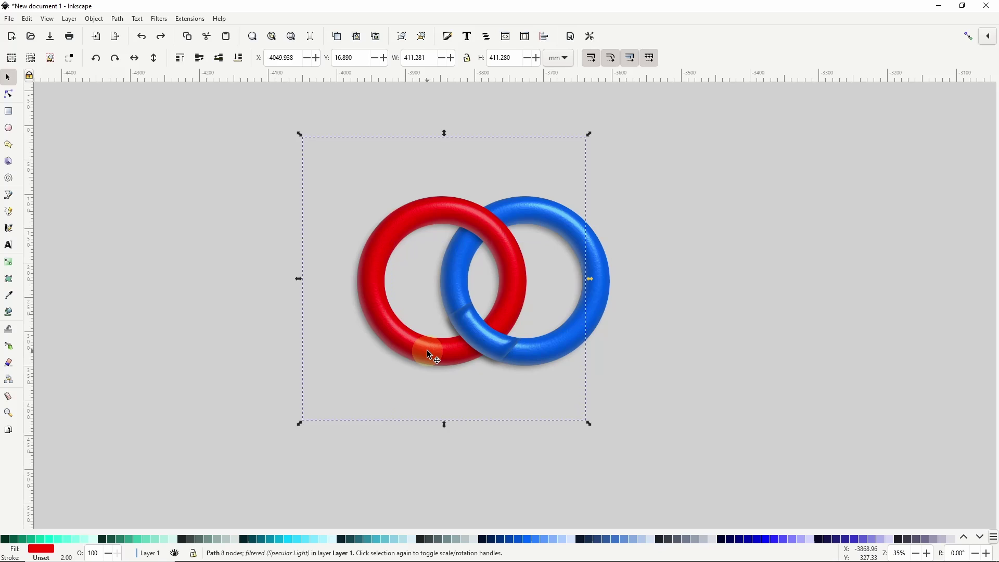
right_click(427, 350)
click(480, 196)
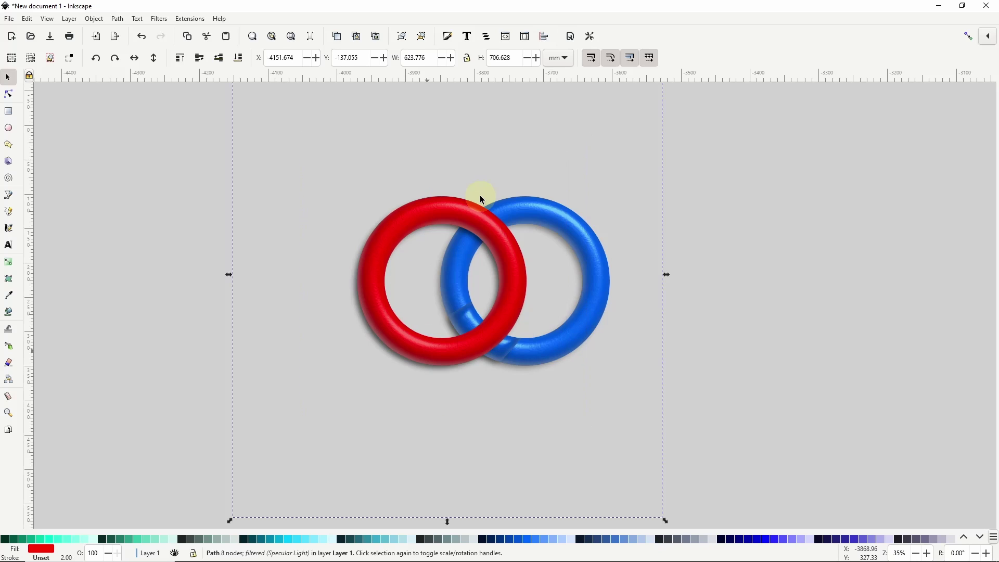
shift+click(470, 323)
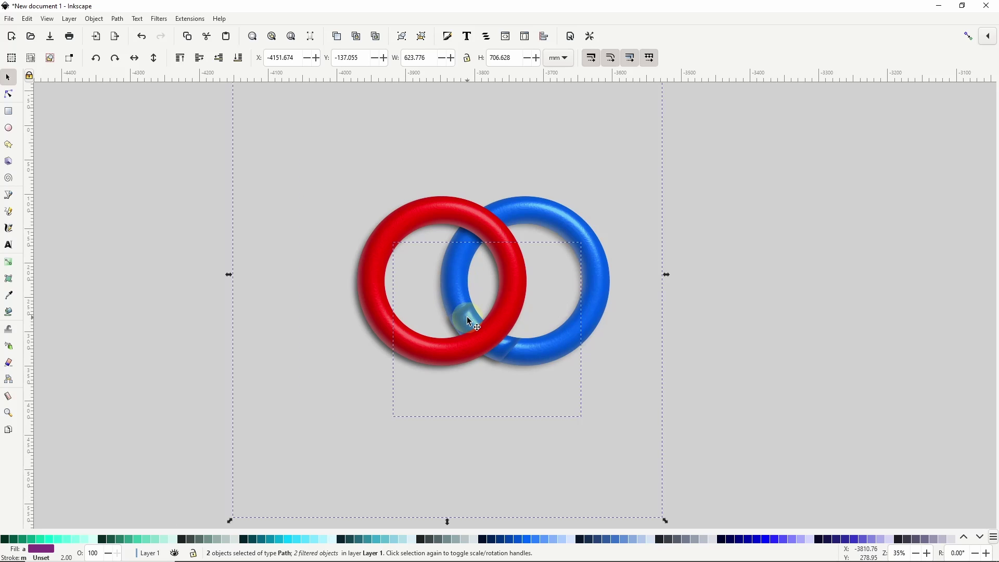
click(96, 20)
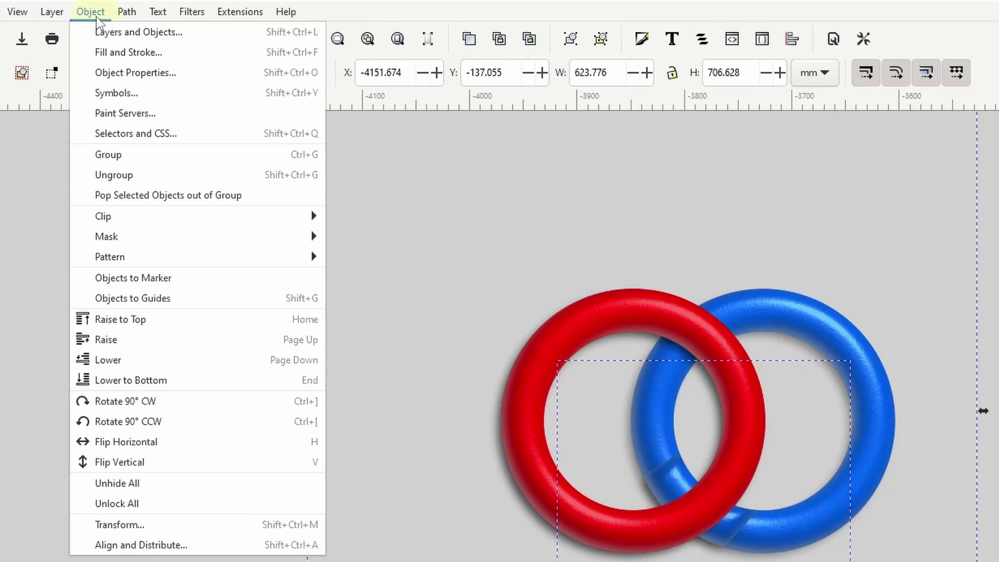
mouse_move(146, 216)
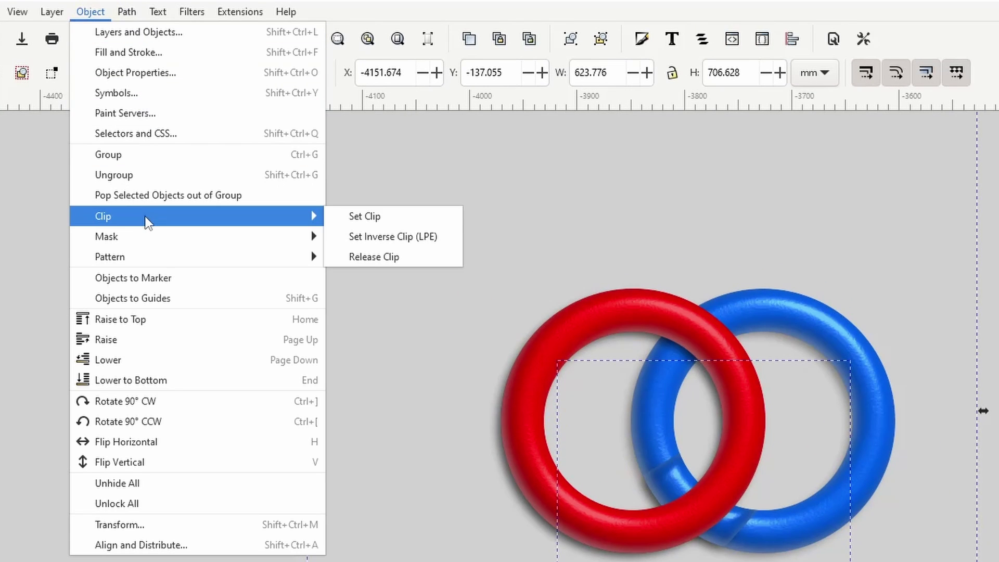
click(373, 218)
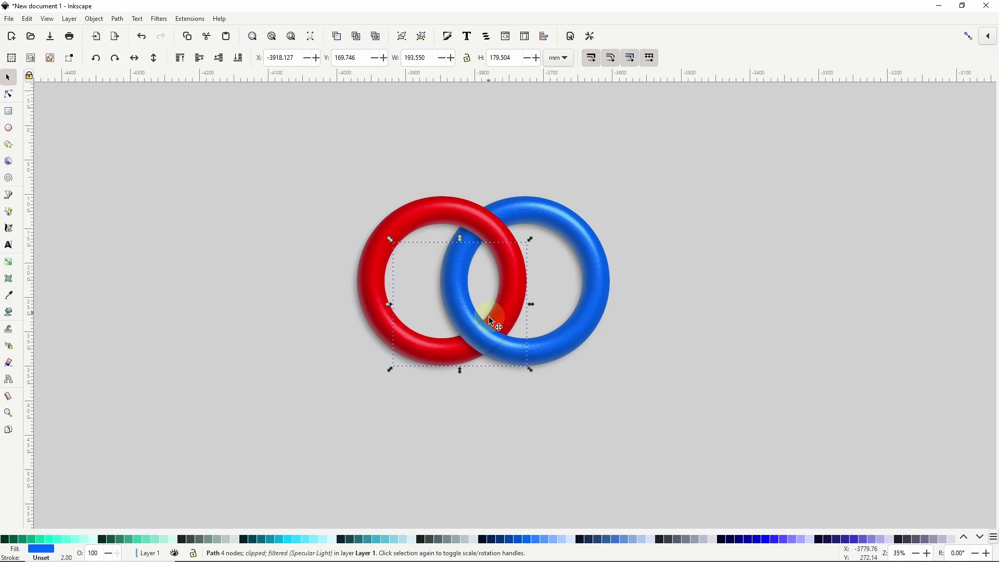
drag(490, 319, 487, 396)
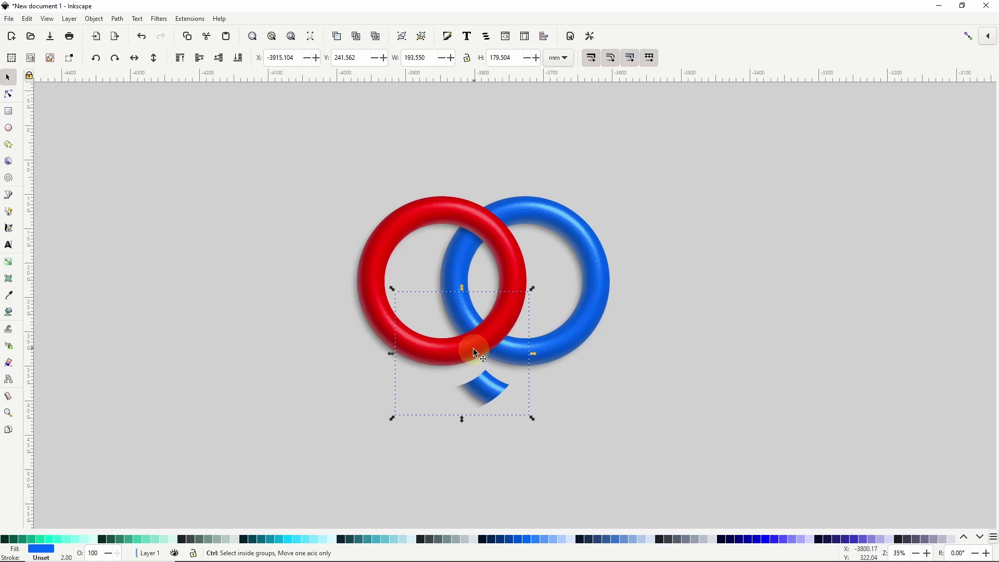
key(ctrl+z)
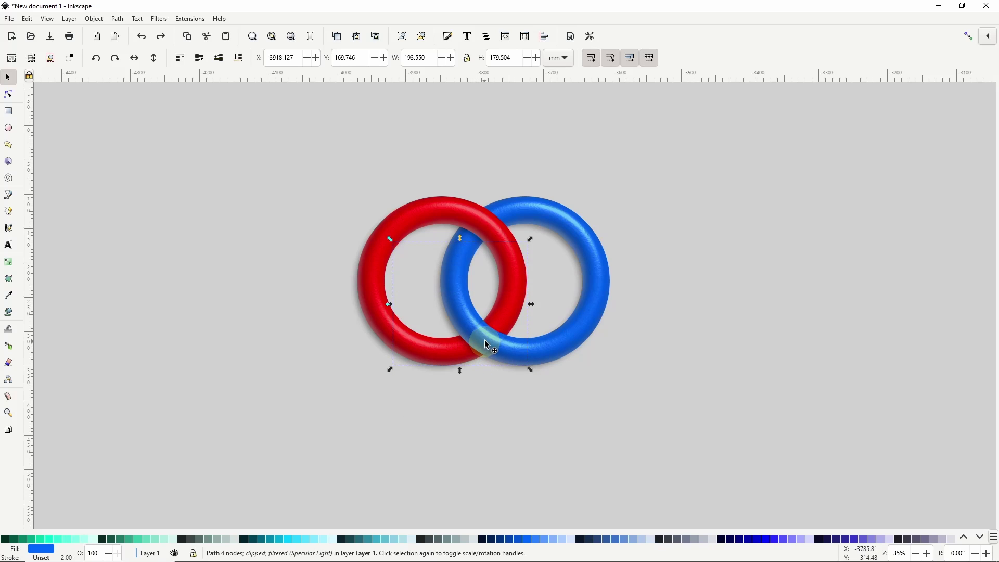
Duplicate the clipped blue piece and group the duplicate.
right_click(488, 345)
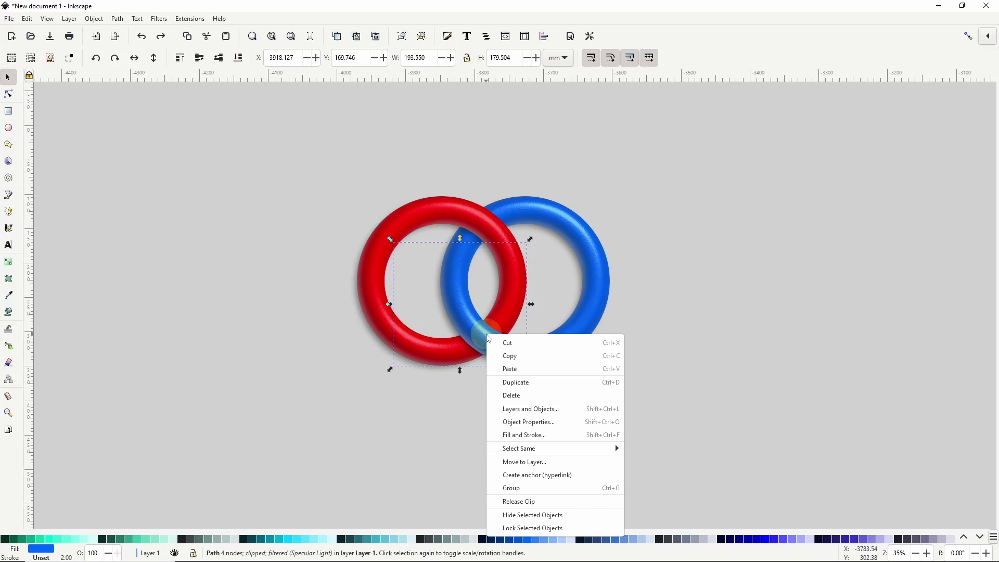
click(508, 384)
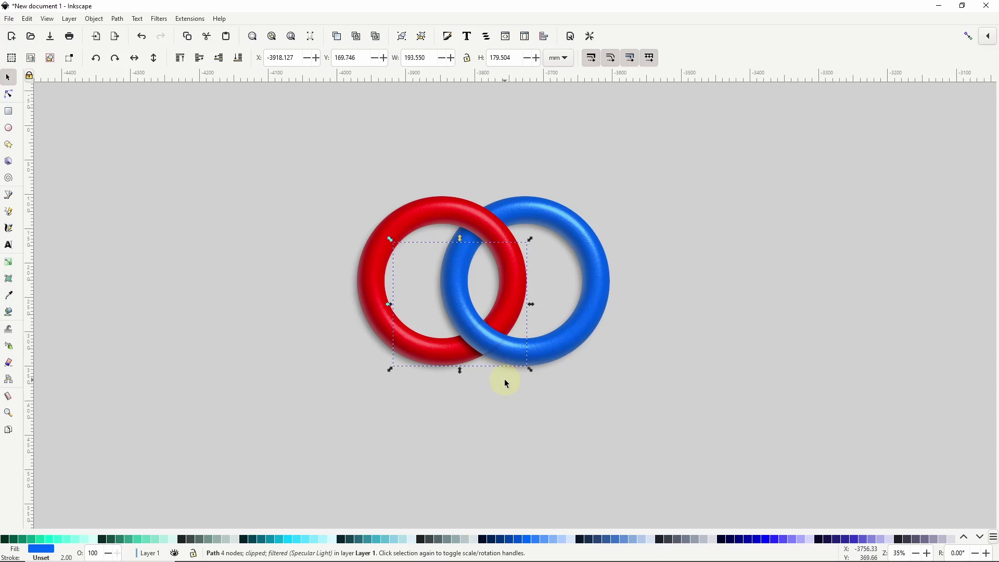
right_click(490, 345)
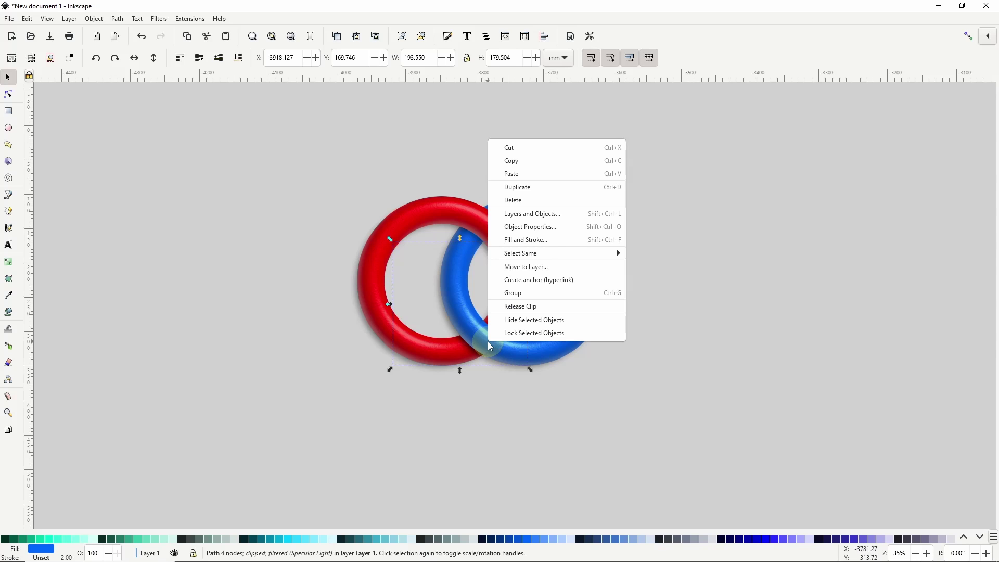
click(513, 295)
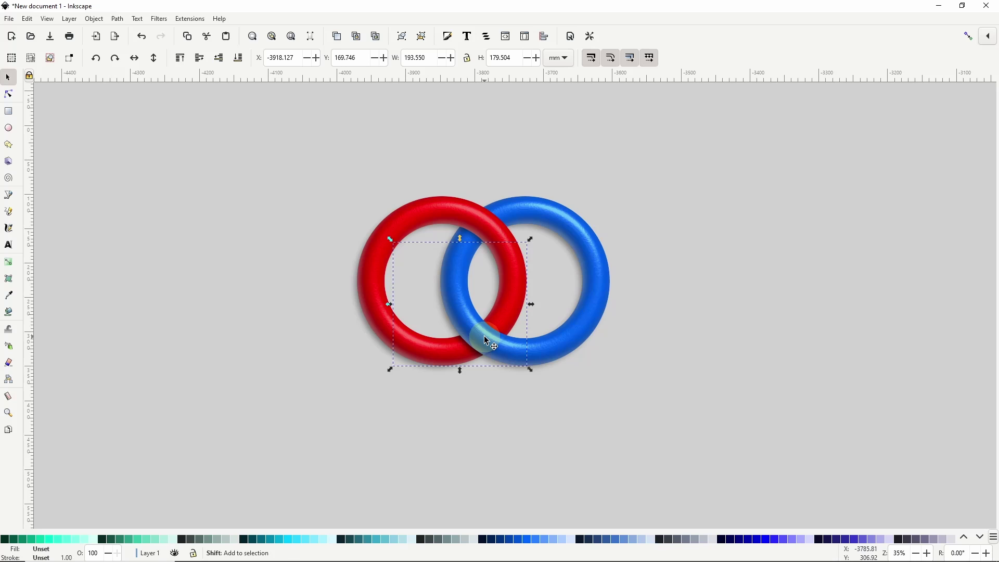
Apply Set Inverse Clip (LPE) with the red ring to the blue piece, leaving it in place.
shift+click(423, 348)
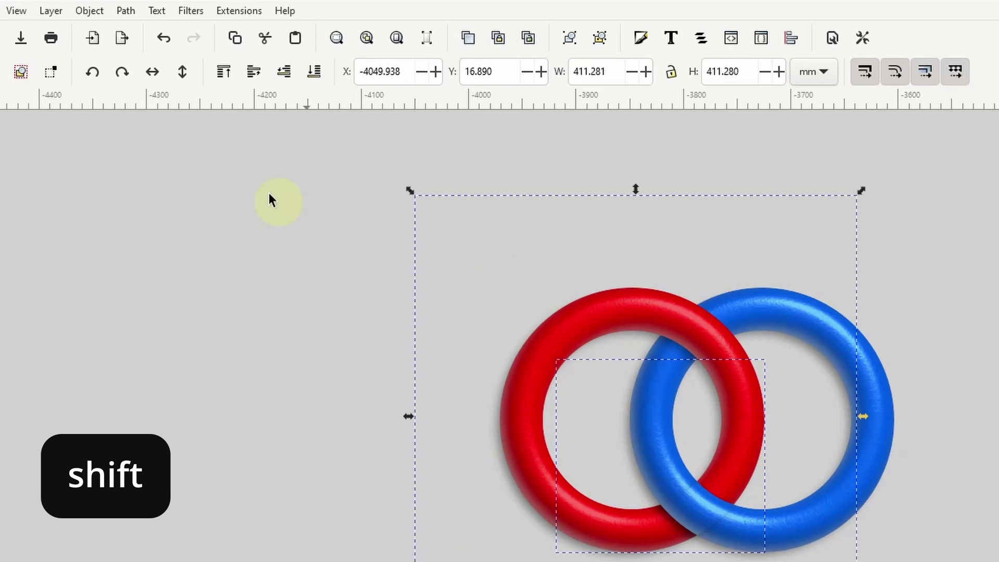
click(94, 16)
mouse_move(145, 215)
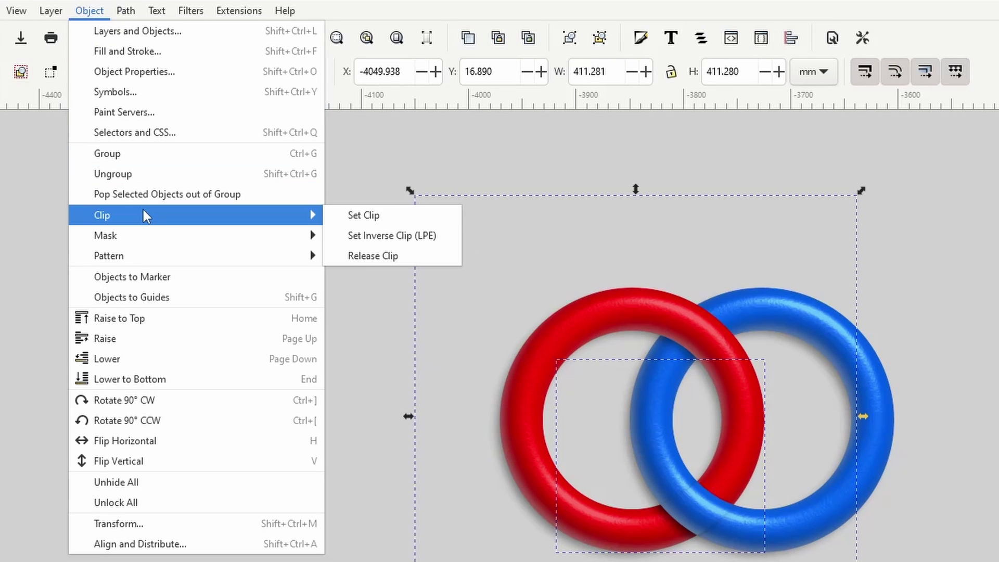
click(392, 237)
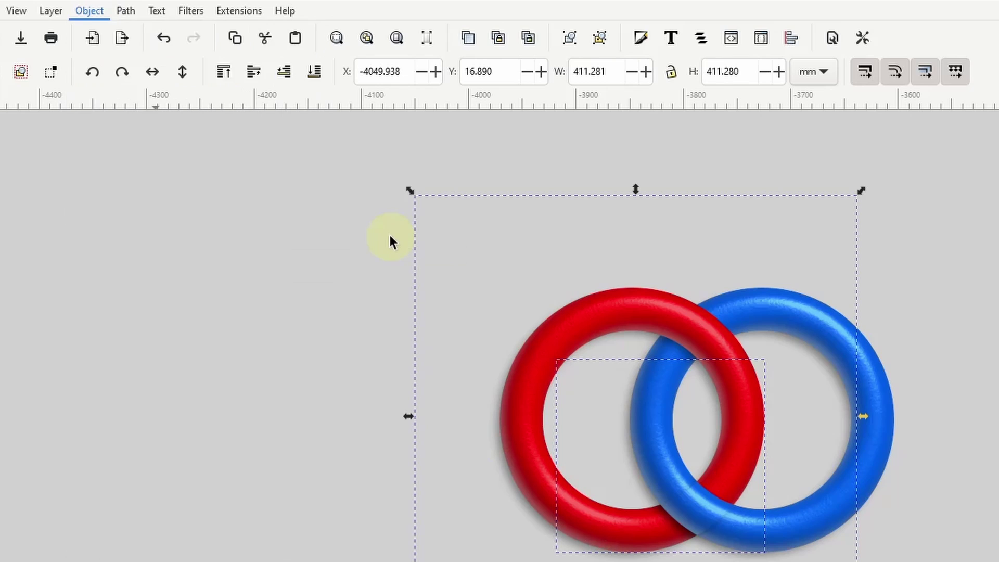
click(694, 267)
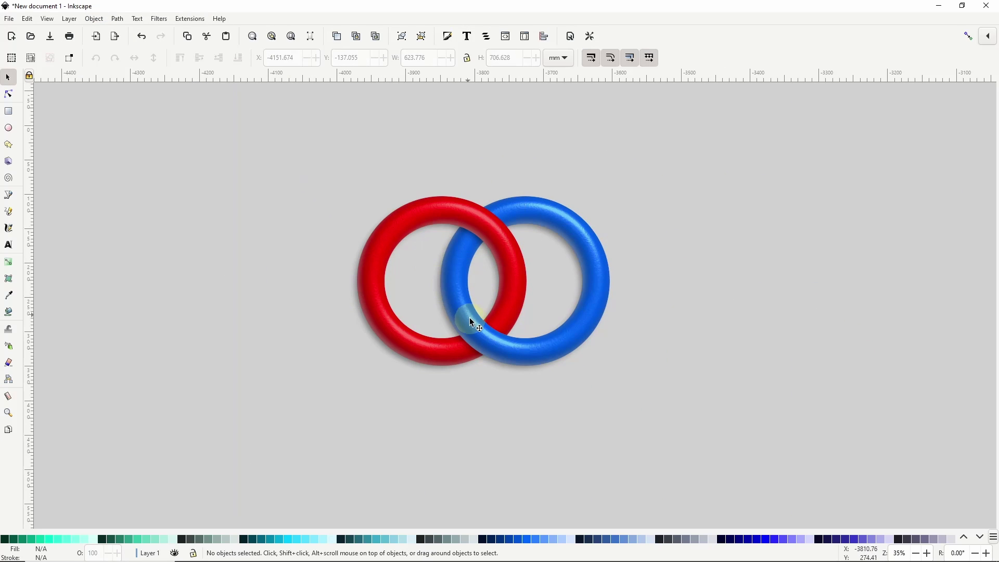
drag(472, 322, 484, 369)
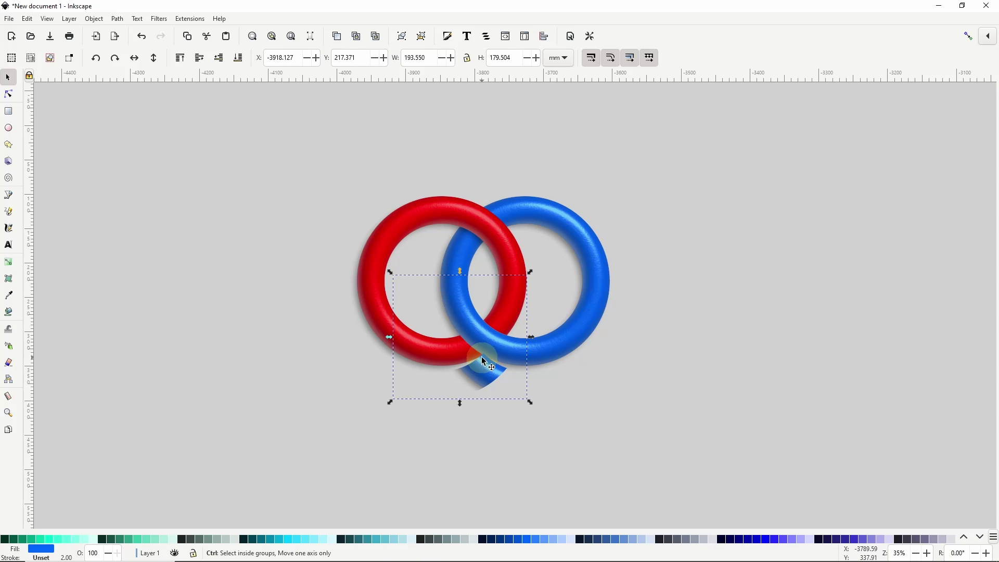
key(ctrl+z)
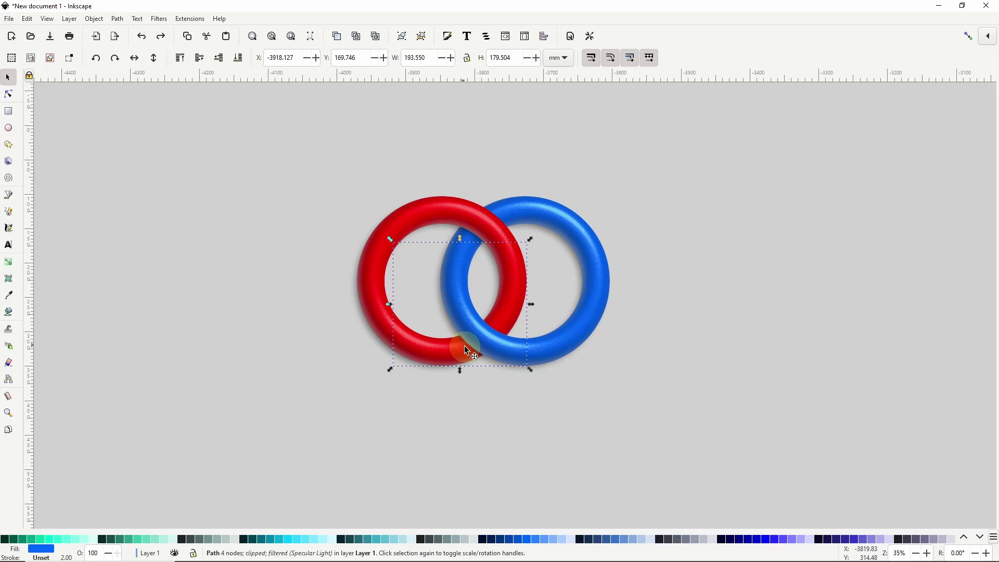
click(498, 395)
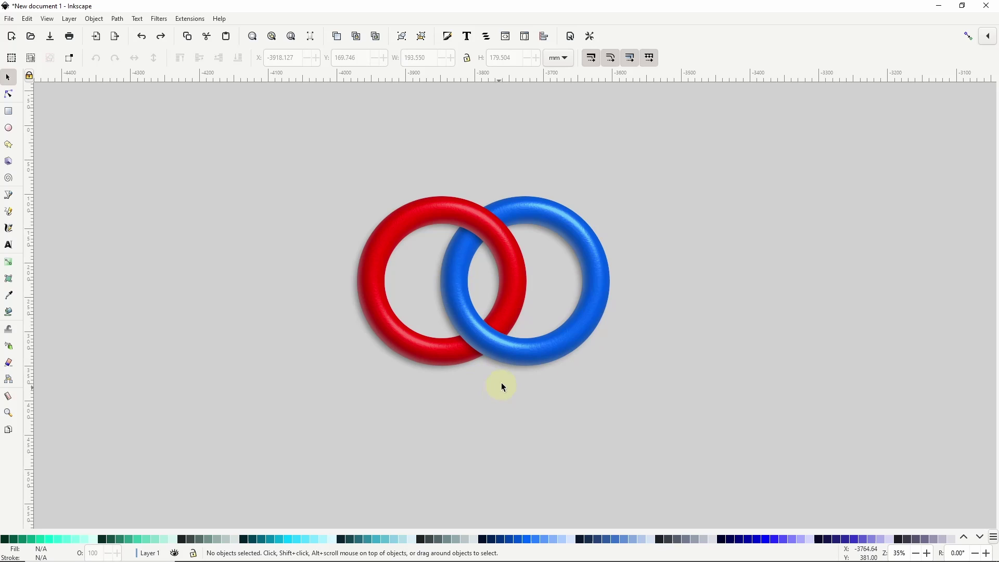
Duplicate the linked red-blue ring pair and place the copy to the right.
scroll(769, 321, down, 2)
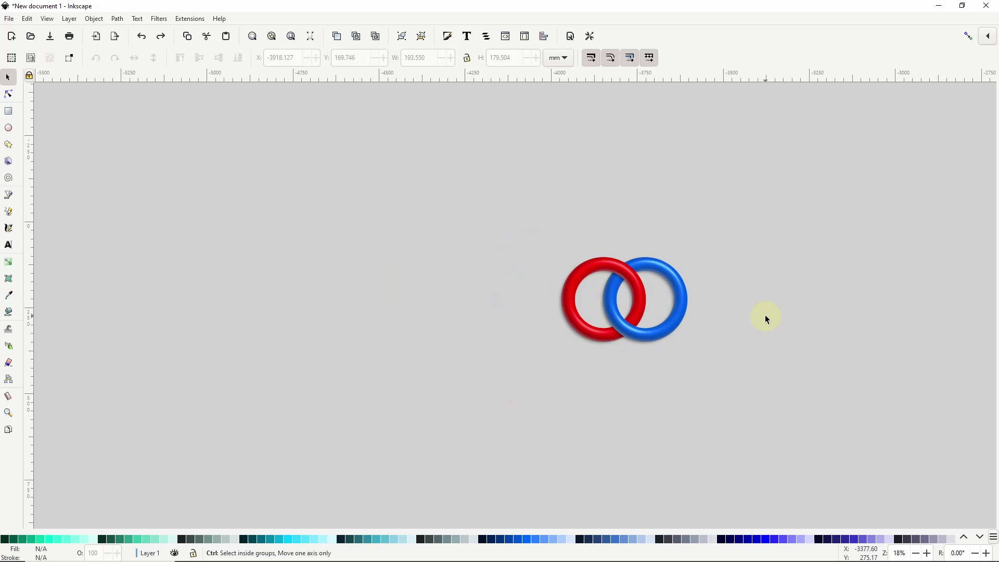
scroll(765, 316, up, 2)
drag(773, 327, 579, 289)
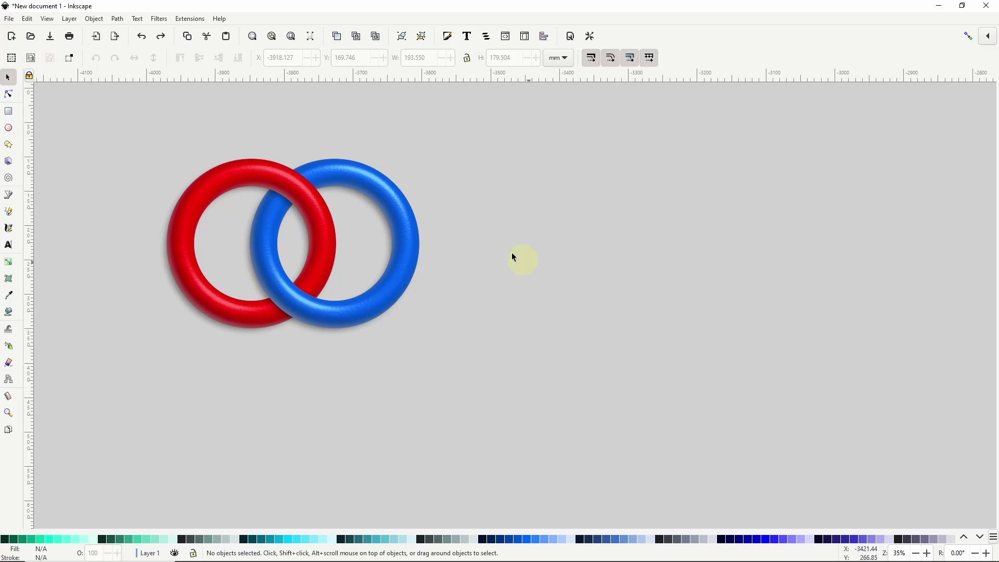
click(401, 213)
shift+click(263, 178)
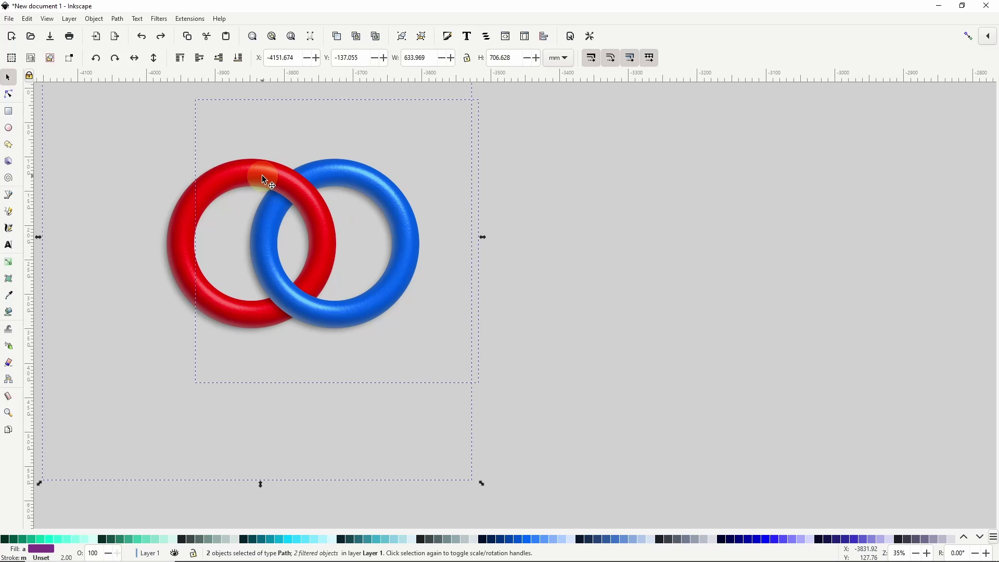
right_click(262, 177)
click(301, 224)
drag(339, 180, 724, 195)
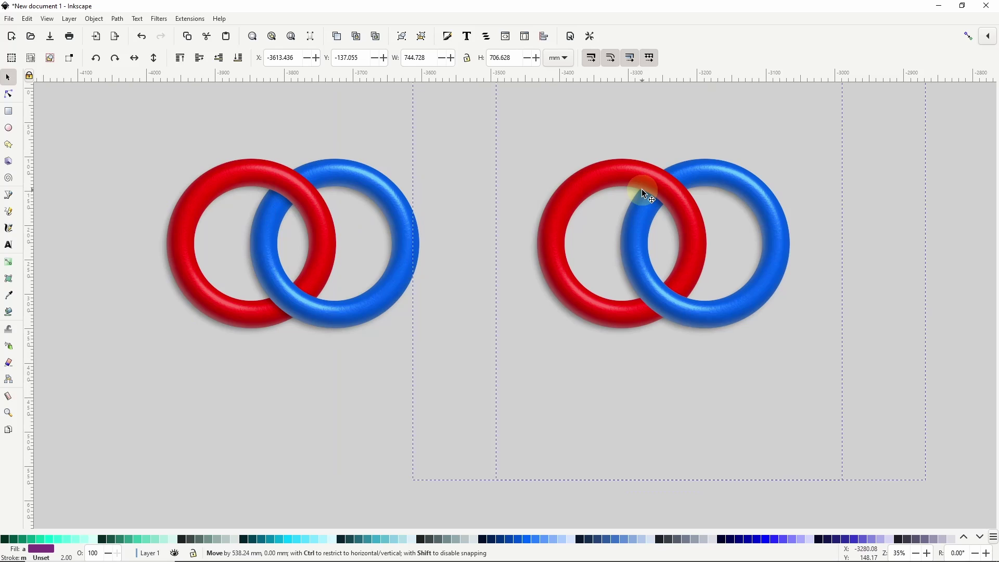
drag(641, 189, 641, 189)
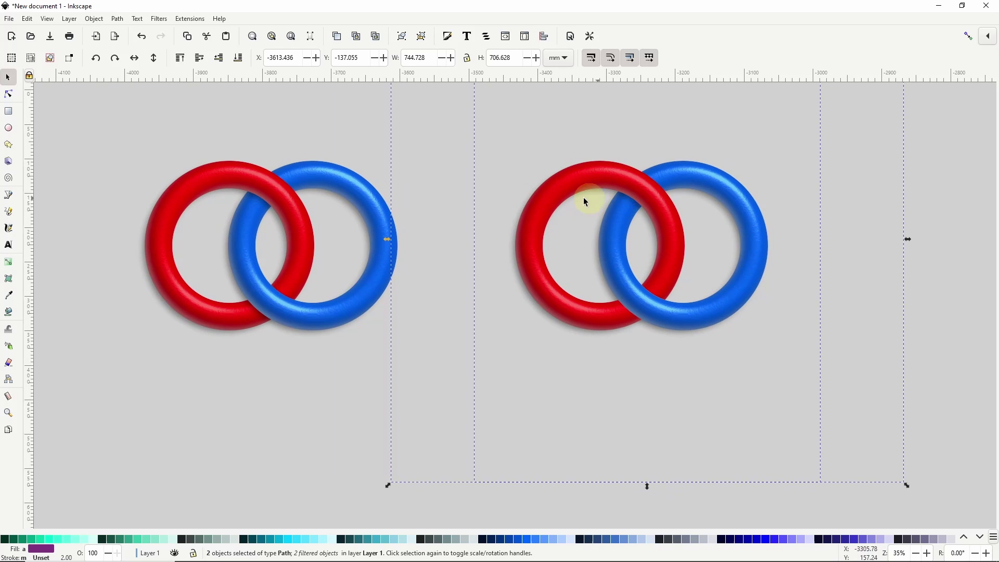
drag(291, 303, 315, 323)
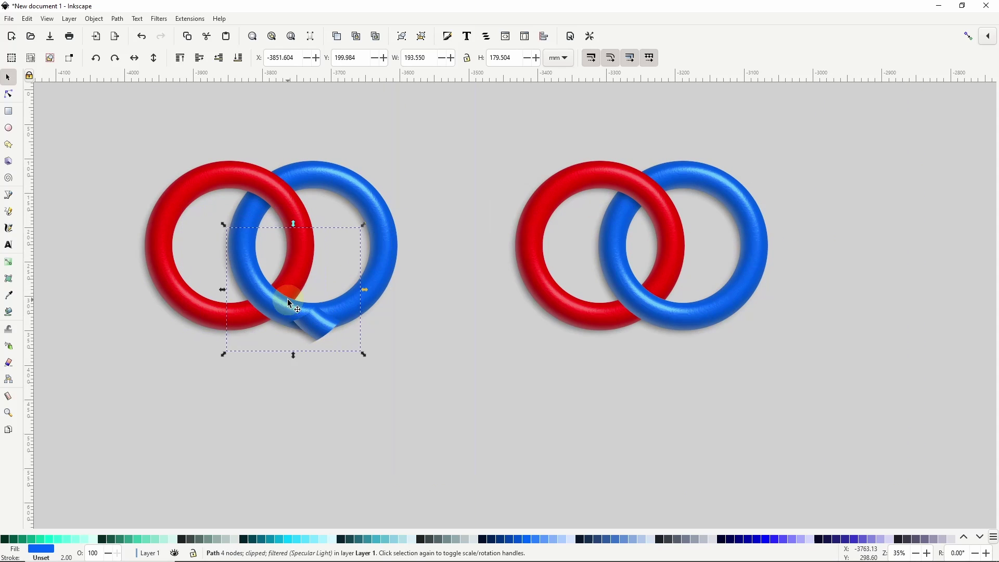
key(ctrl+z)
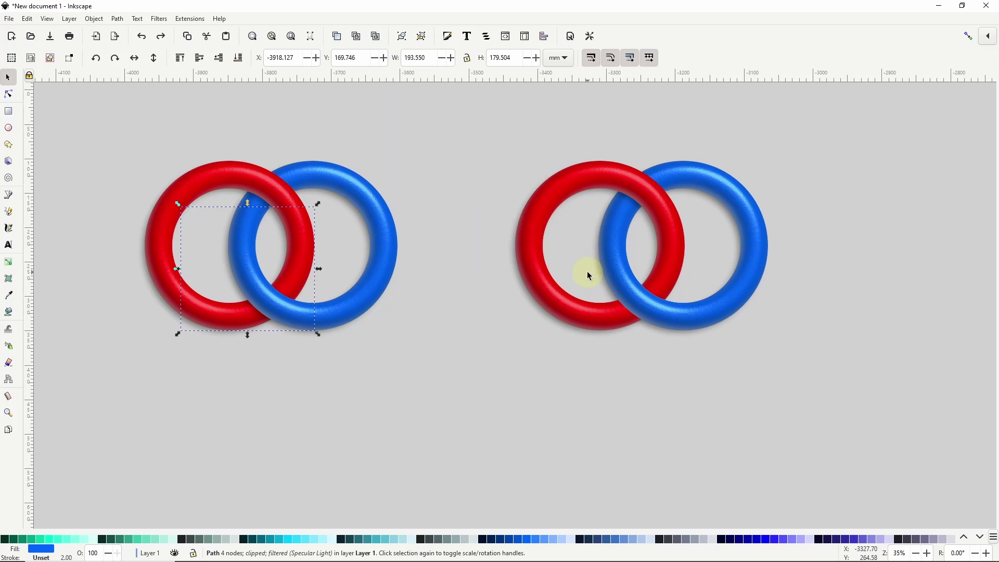
Release the clip from the right-hand red ring and pull the freed clip piece down.
click(536, 238)
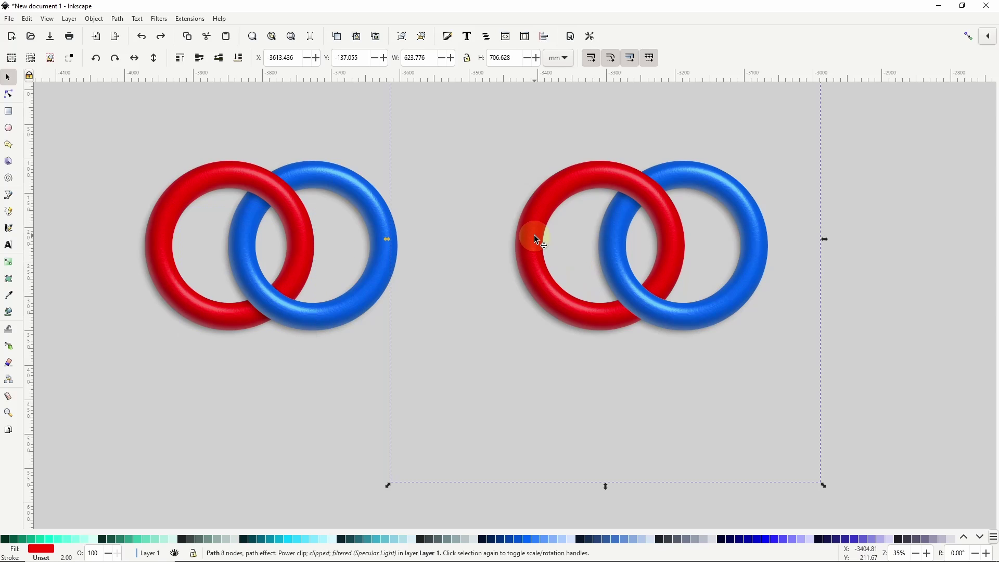
click(102, 18)
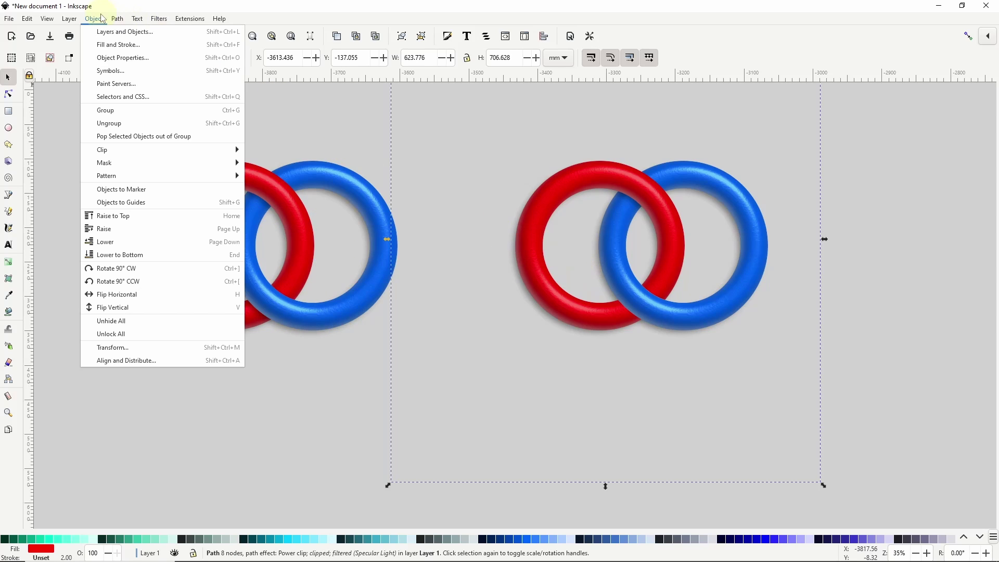
mouse_move(140, 151)
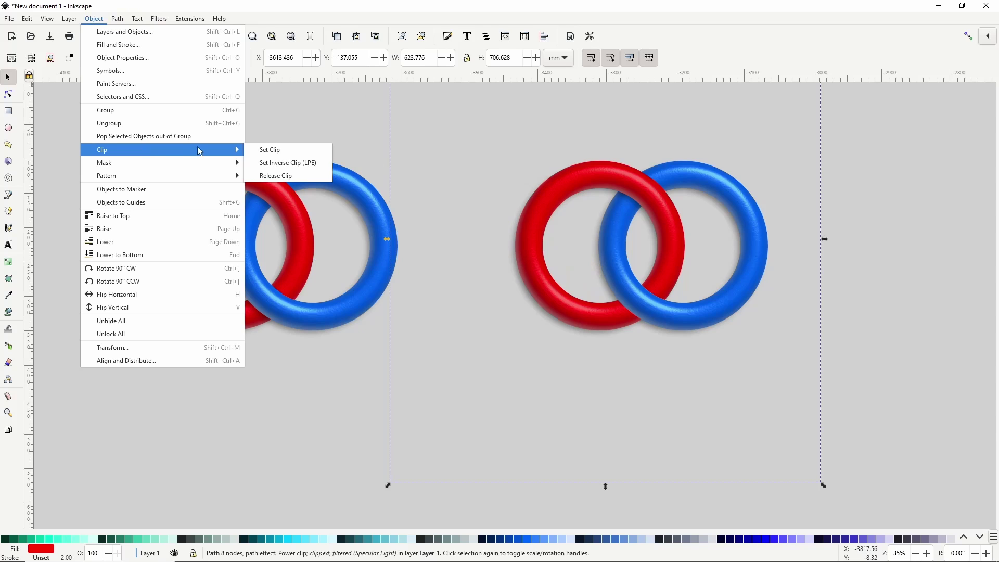
click(297, 176)
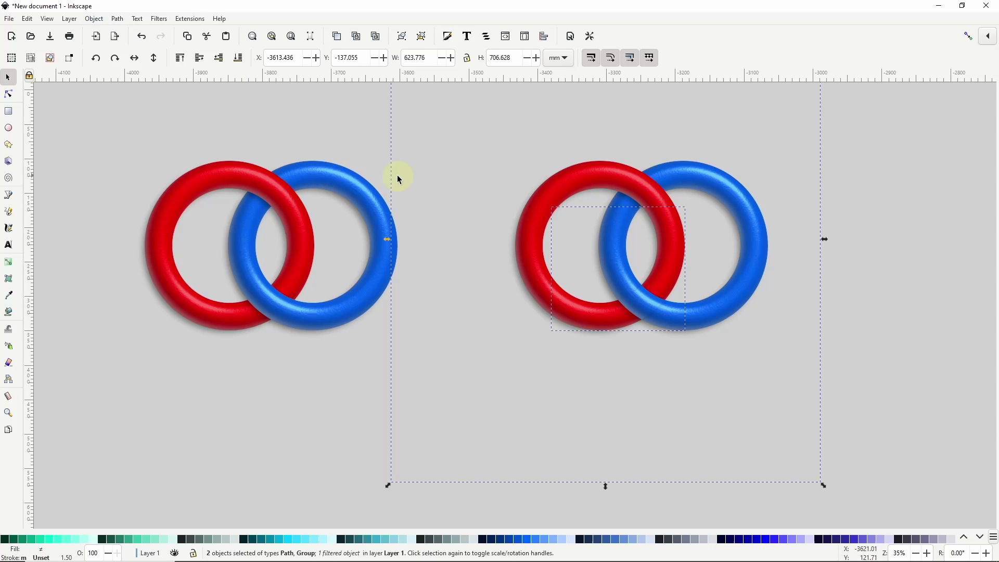
click(752, 344)
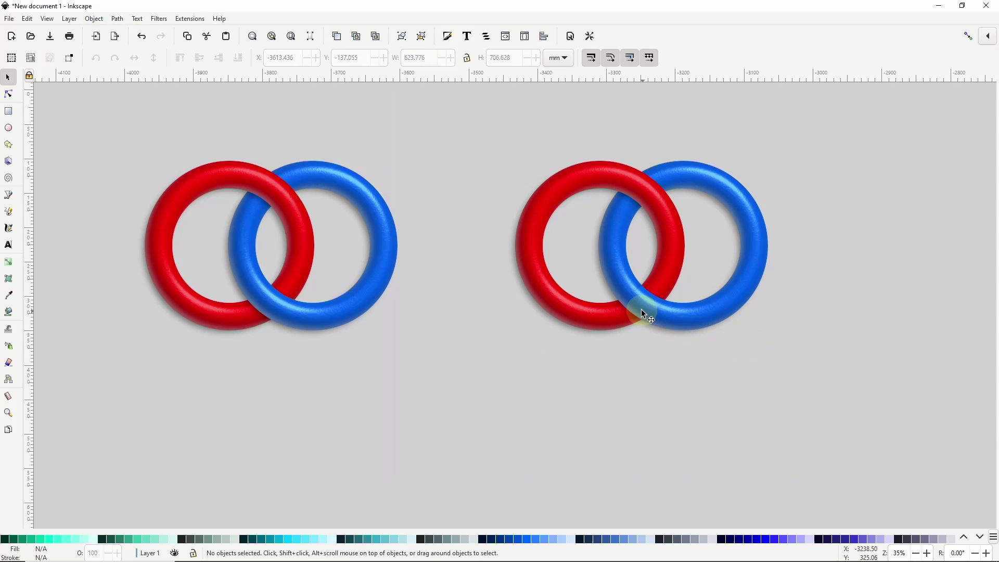
drag(641, 308, 644, 338)
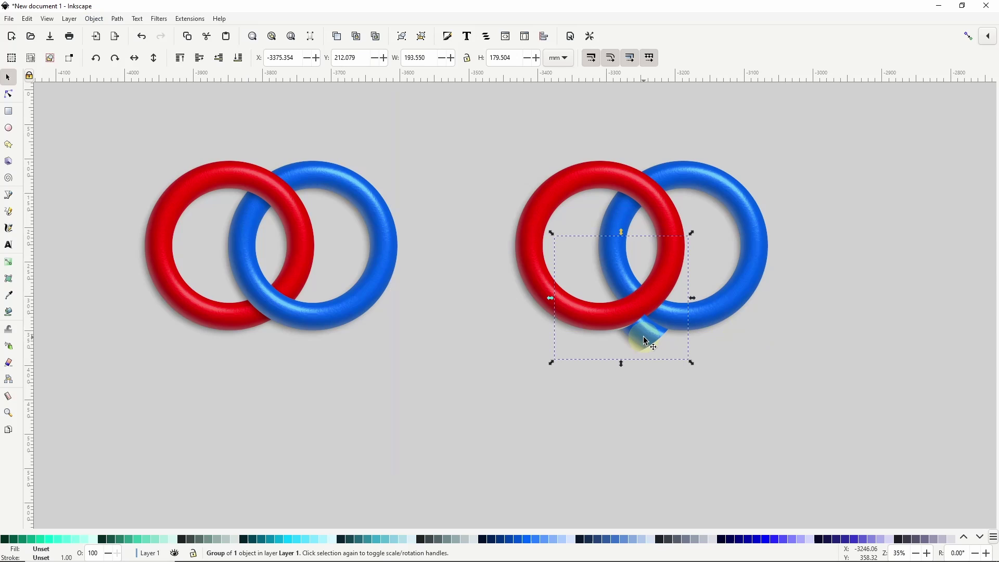
click(644, 338)
click(557, 290)
Copy the red ring down-right, colour it bright green, lower it, then duplicate it.
right_click(553, 292)
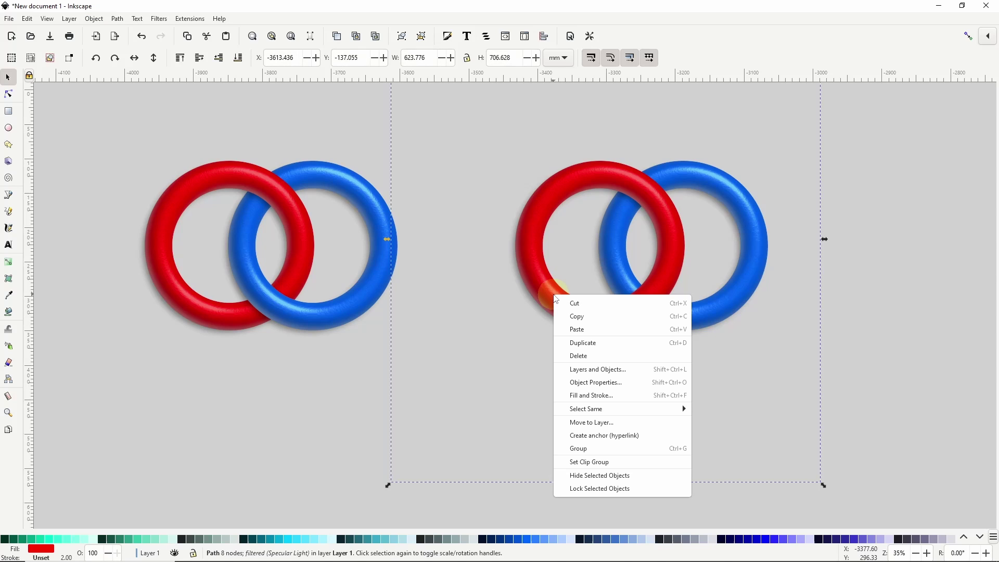
click(604, 343)
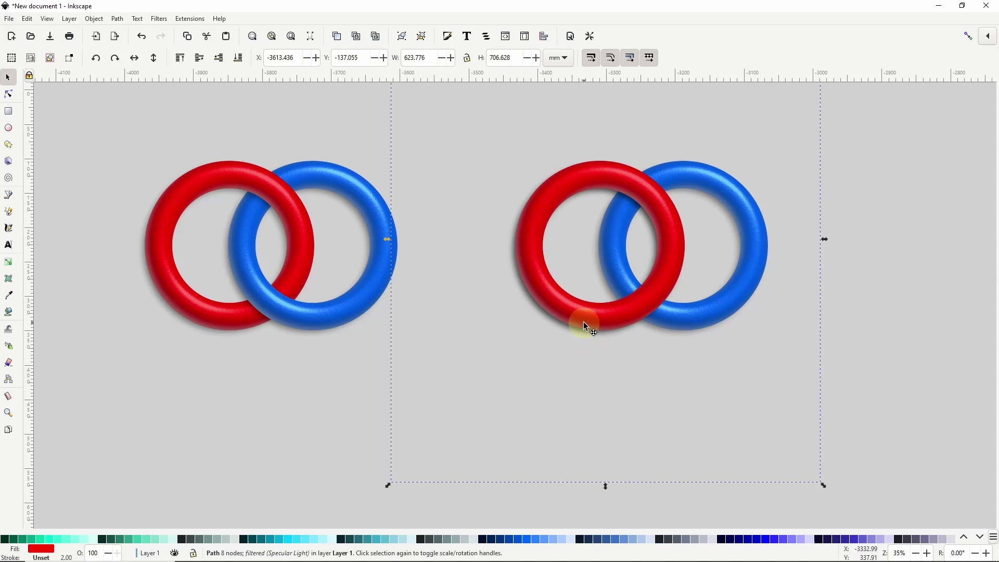
drag(583, 323, 625, 390)
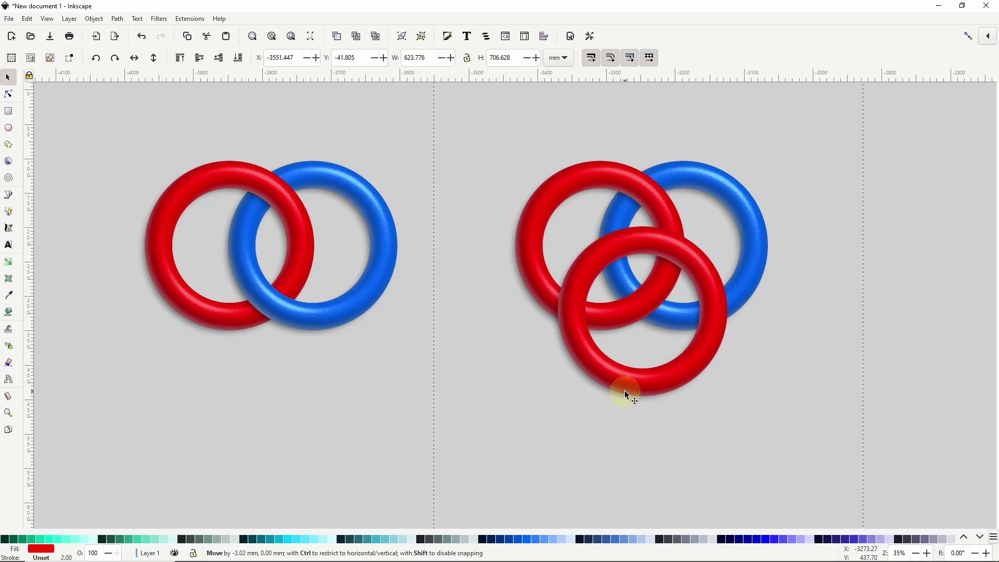
click(966, 538)
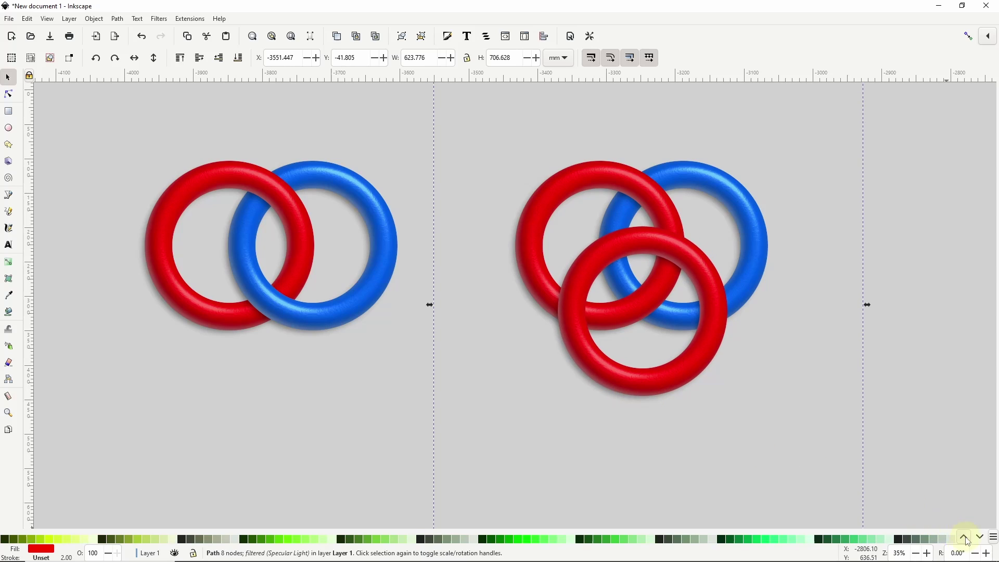
click(527, 540)
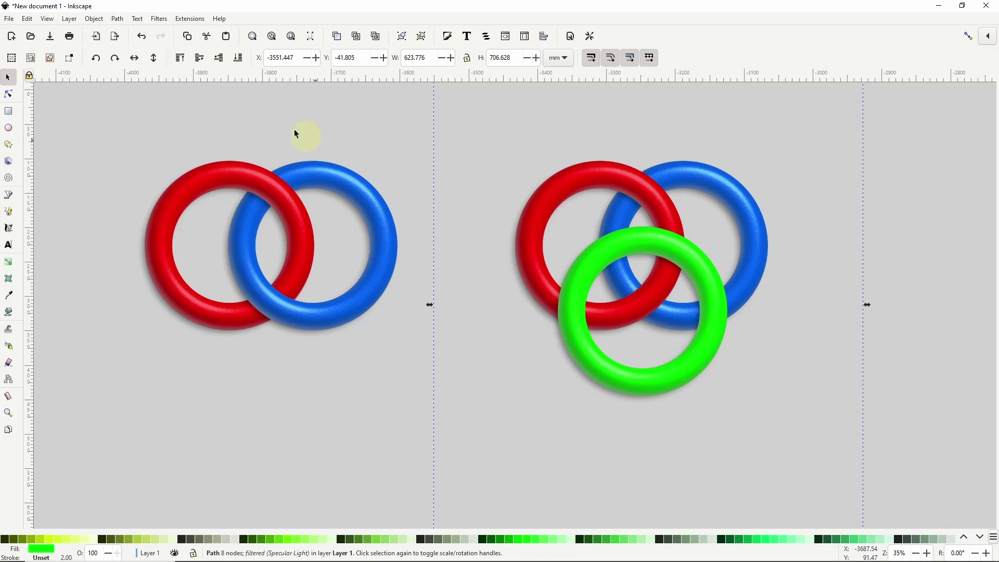
click(237, 59)
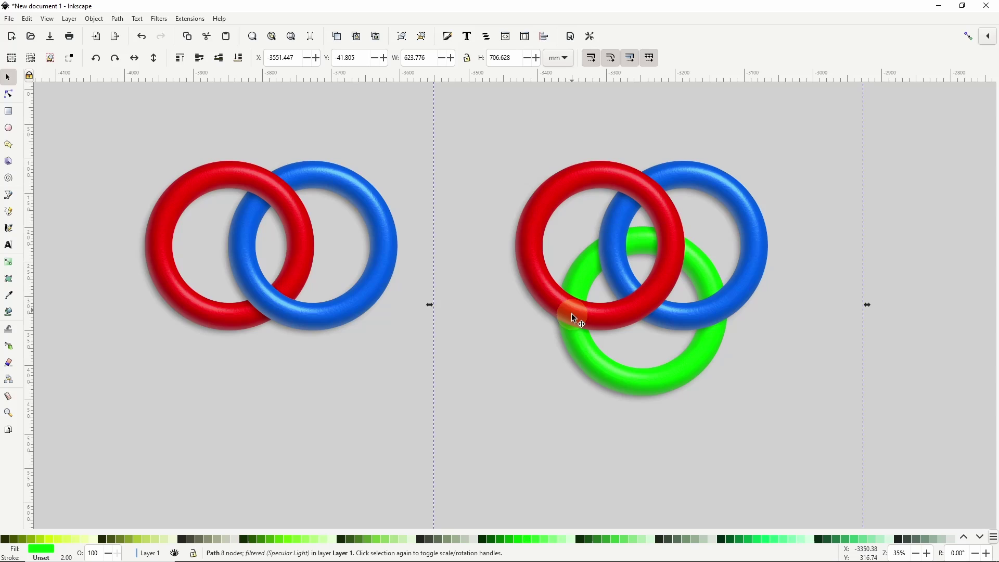
right_click(596, 370)
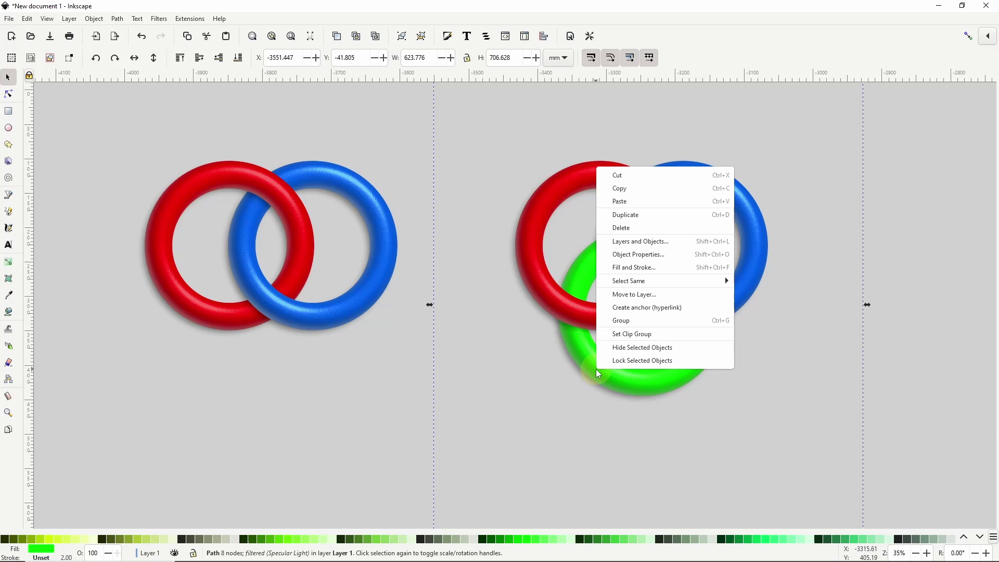
click(630, 220)
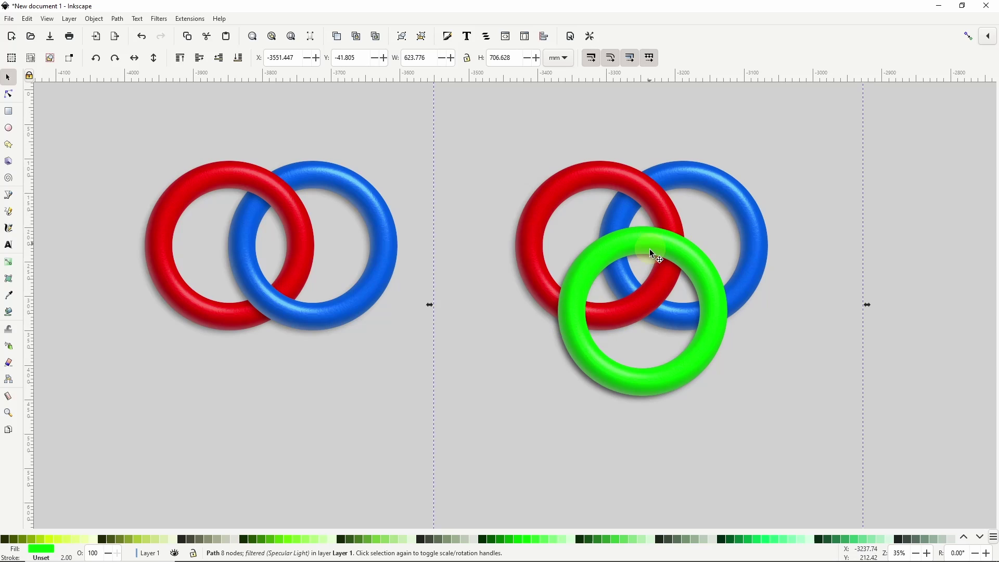
Duplicate the red ring and Set Clip the copy with the green ring.
click(529, 242)
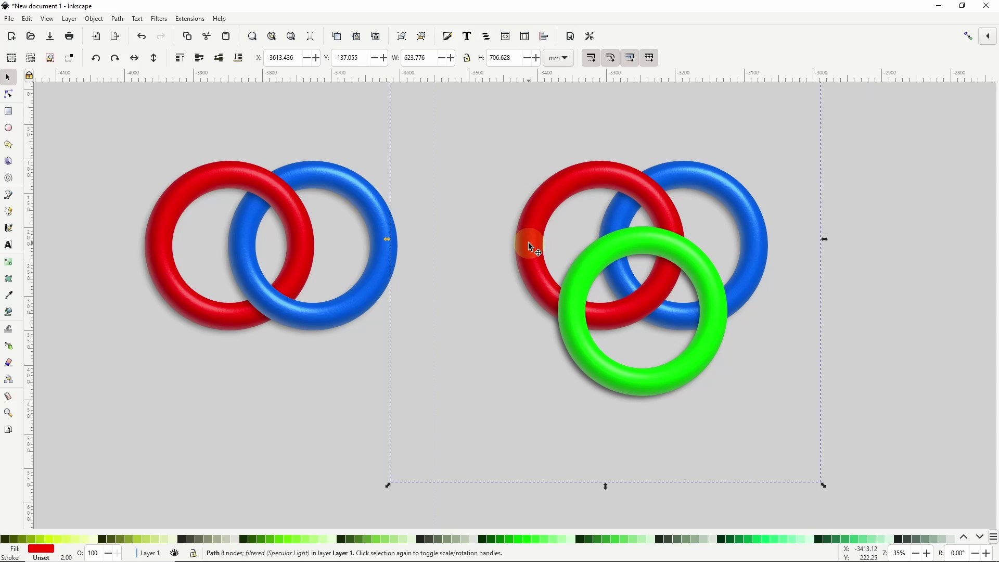
right_click(529, 242)
click(558, 291)
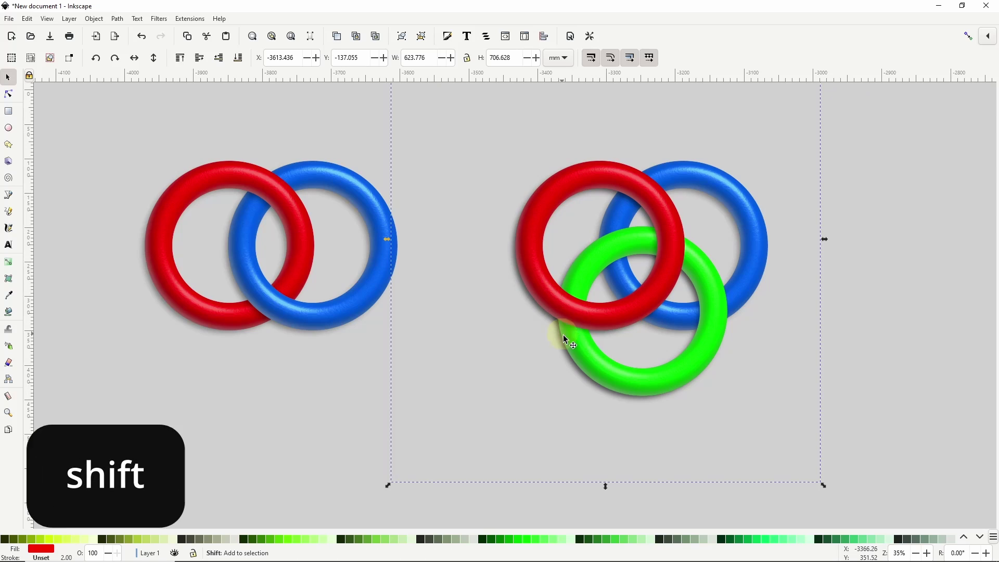
shift+click(583, 354)
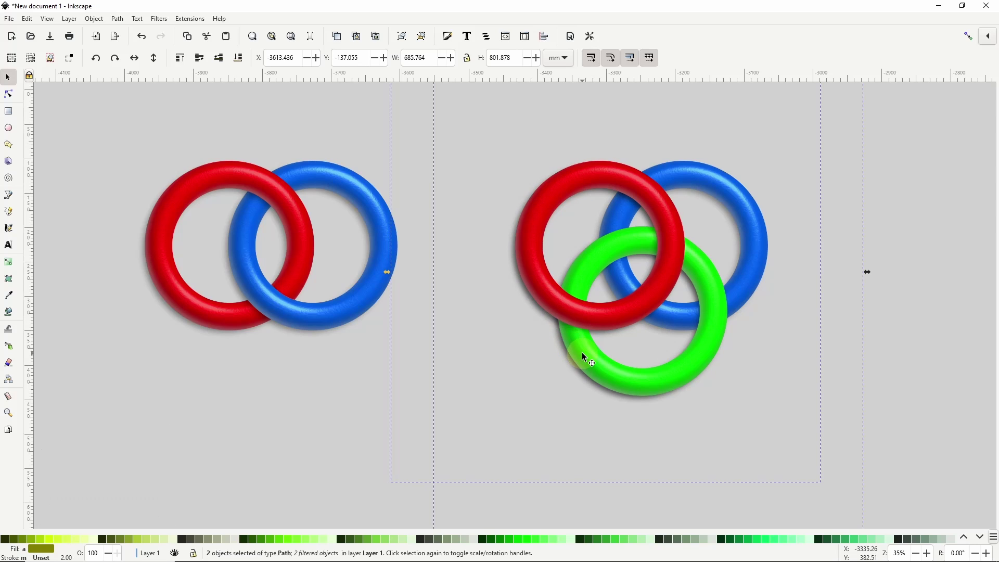
click(95, 20)
mouse_move(152, 150)
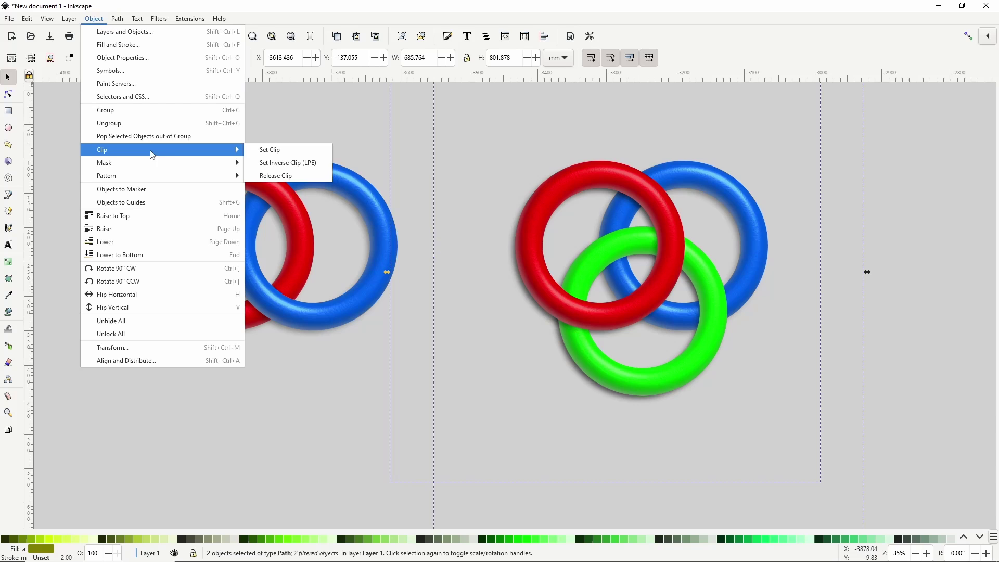
click(294, 151)
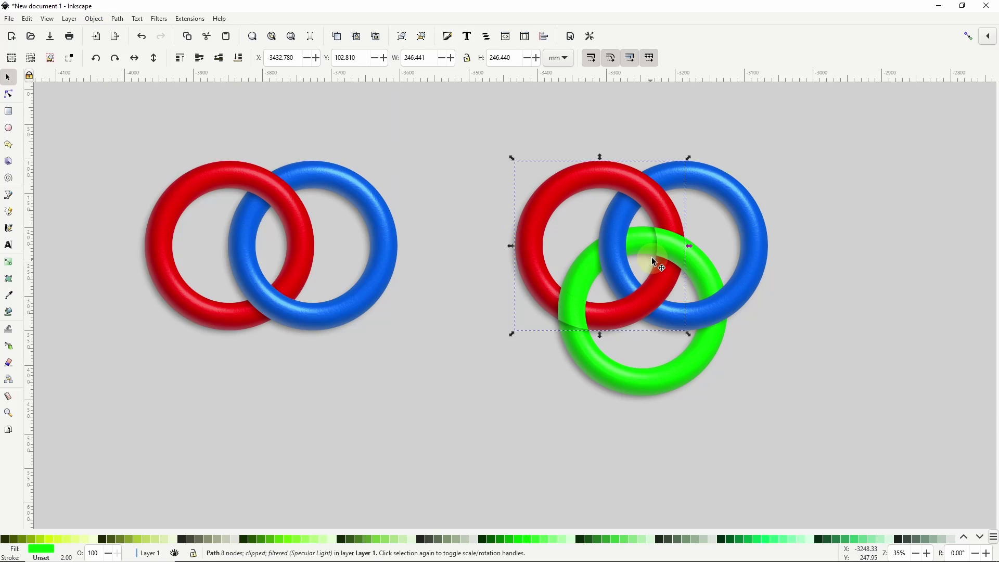
drag(671, 273, 671, 282)
key(ctrl+z)
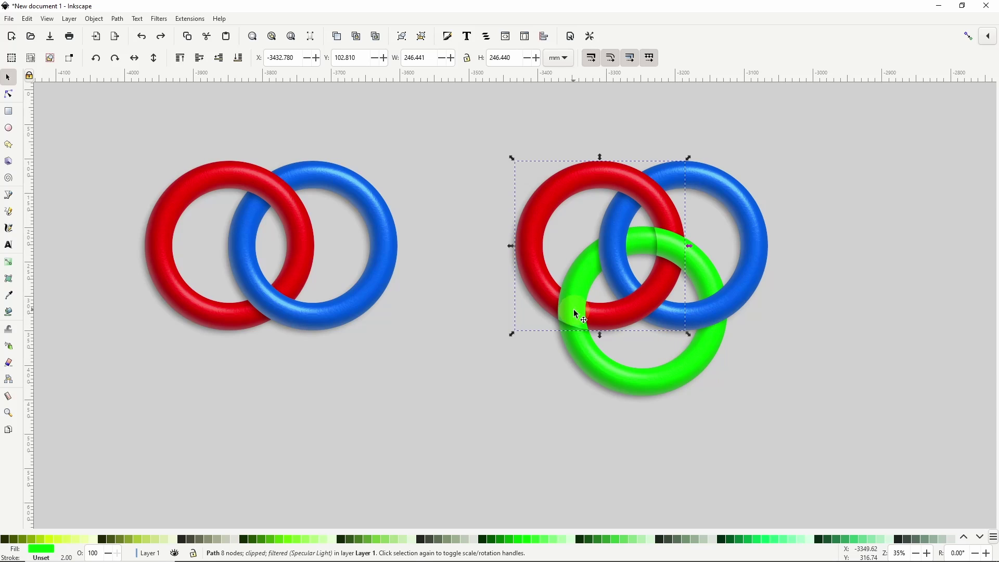
drag(598, 286, 581, 314)
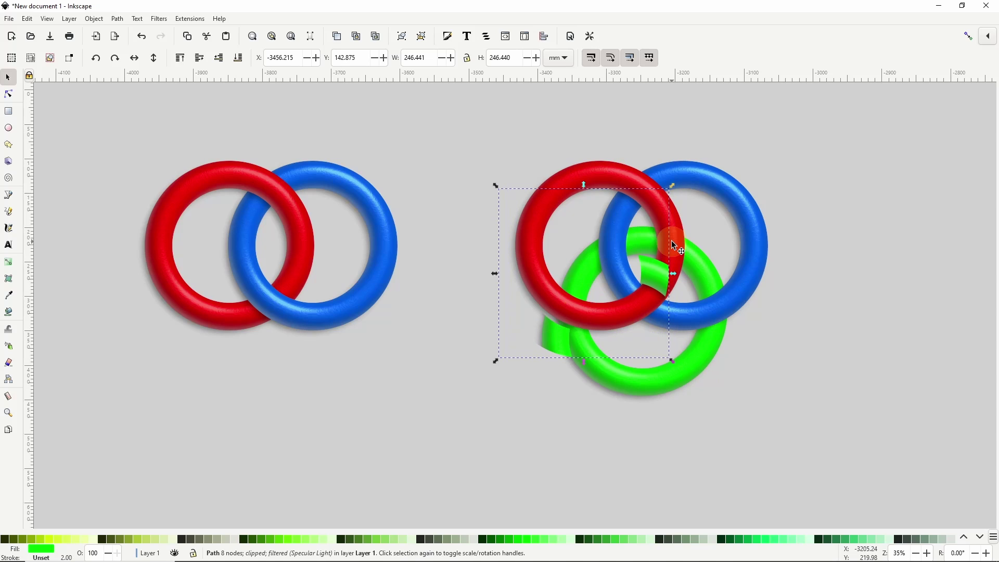
key(ctrl+z)
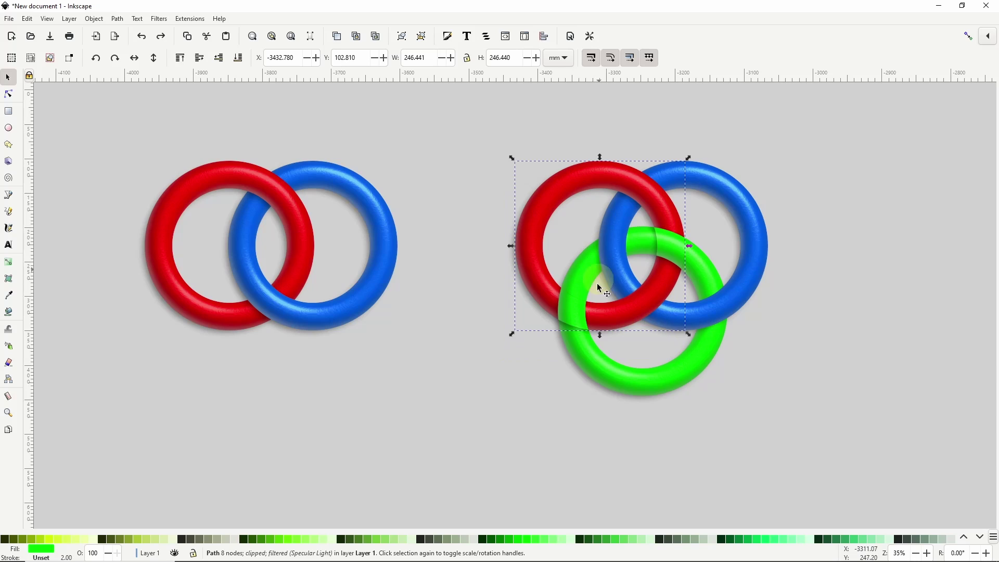
Duplicate the green ring and Set Inverse Clip (LPE) it against the red ring.
right_click(611, 380)
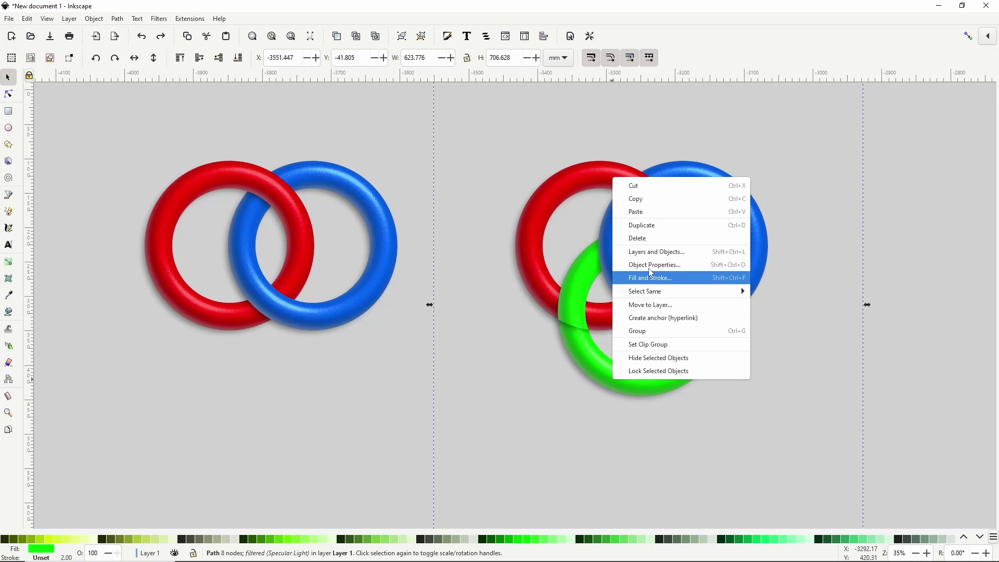
click(658, 225)
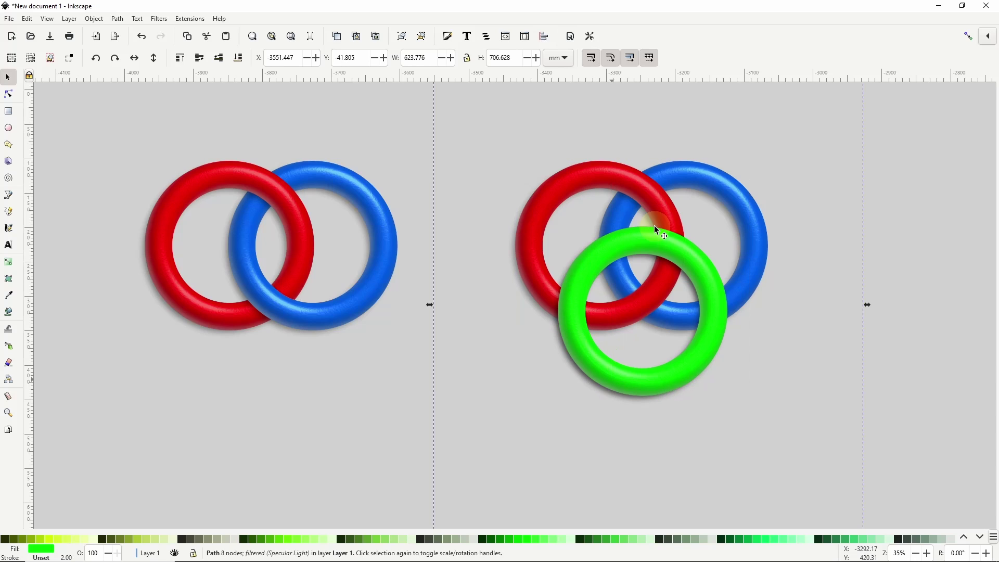
shift+click(542, 211)
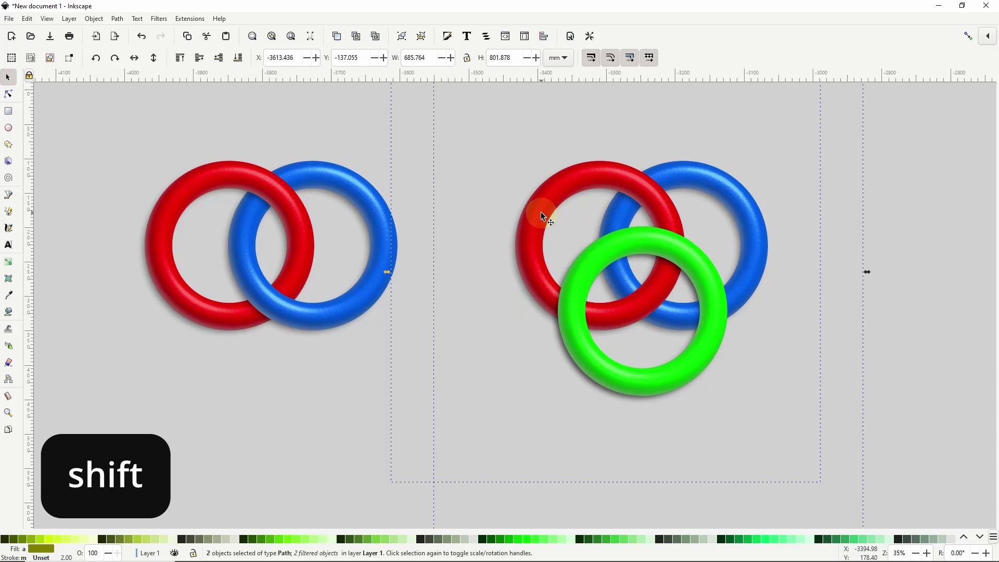
click(95, 18)
mouse_move(143, 151)
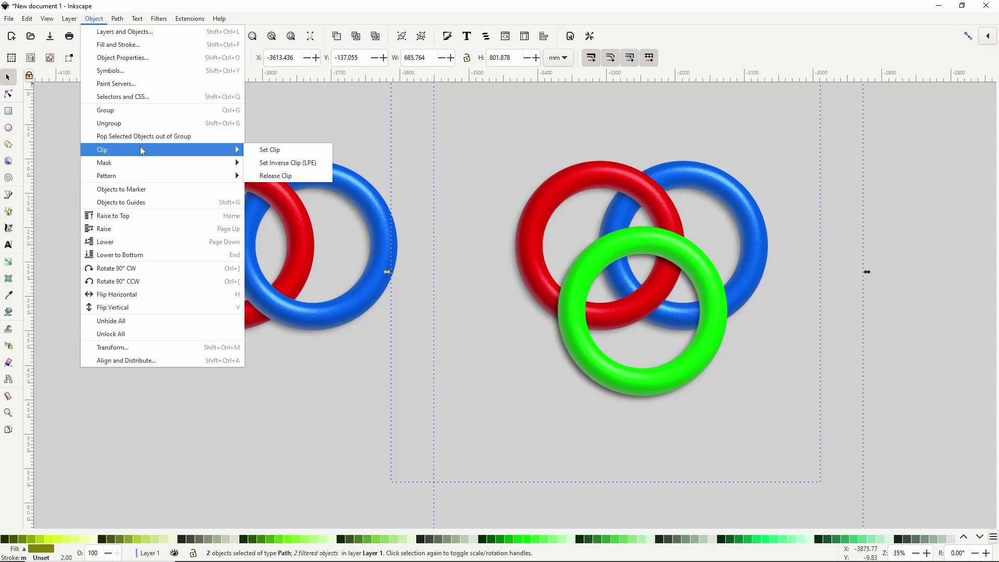
click(286, 162)
click(473, 176)
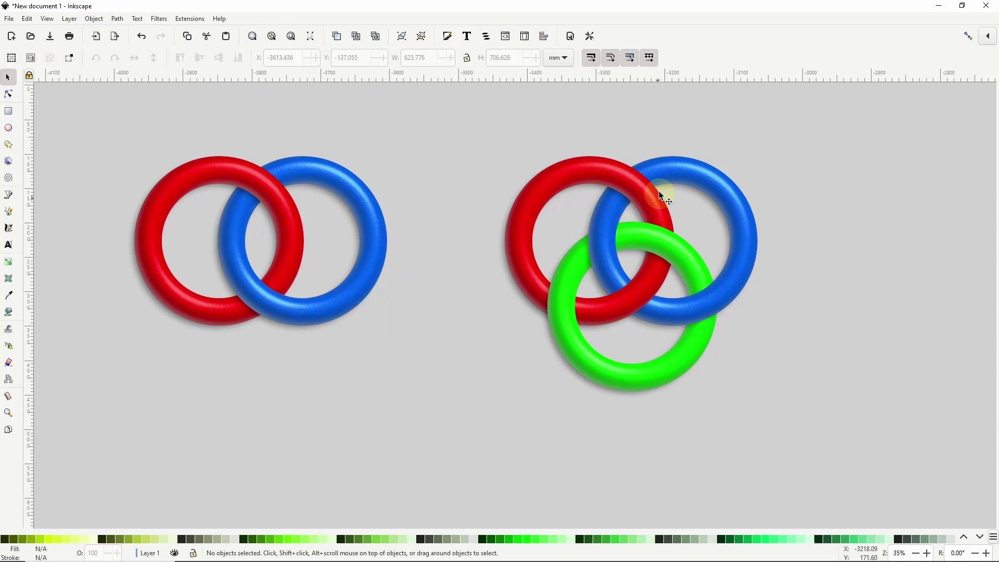